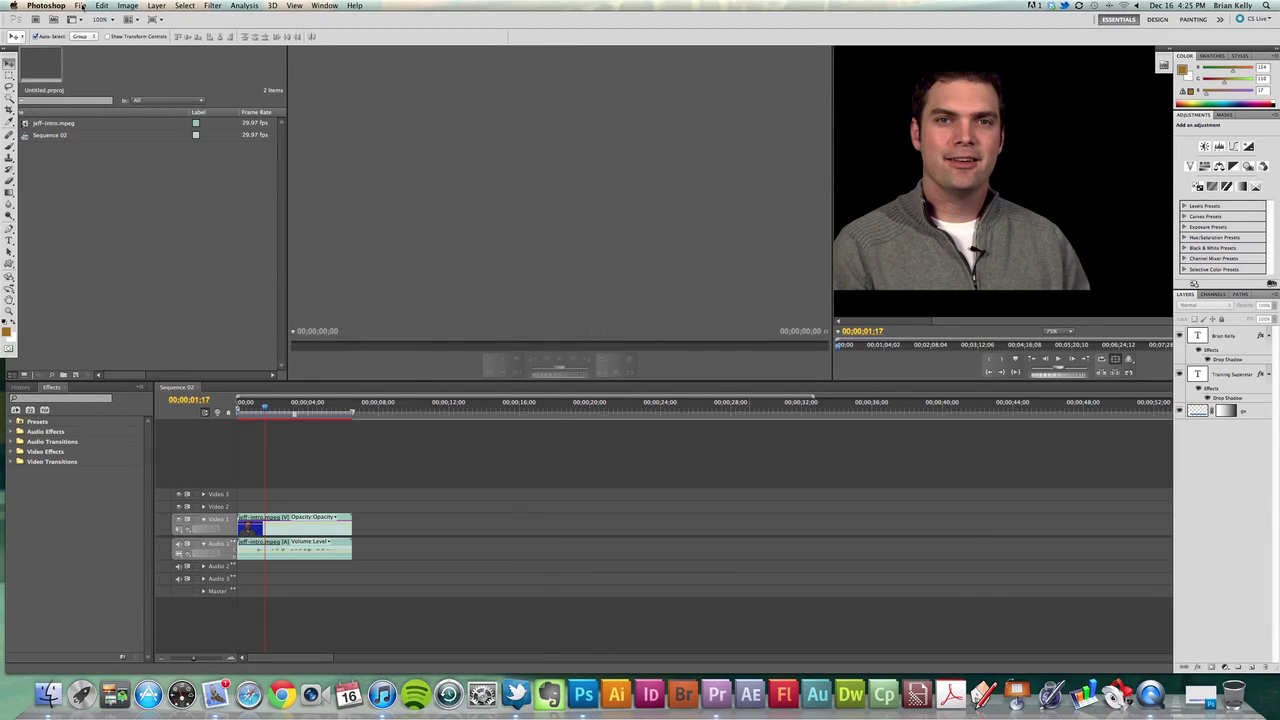
- Open LowerThird.psd from the Desktop in Photoshop
left_click(80, 5)
left_click(95, 32)
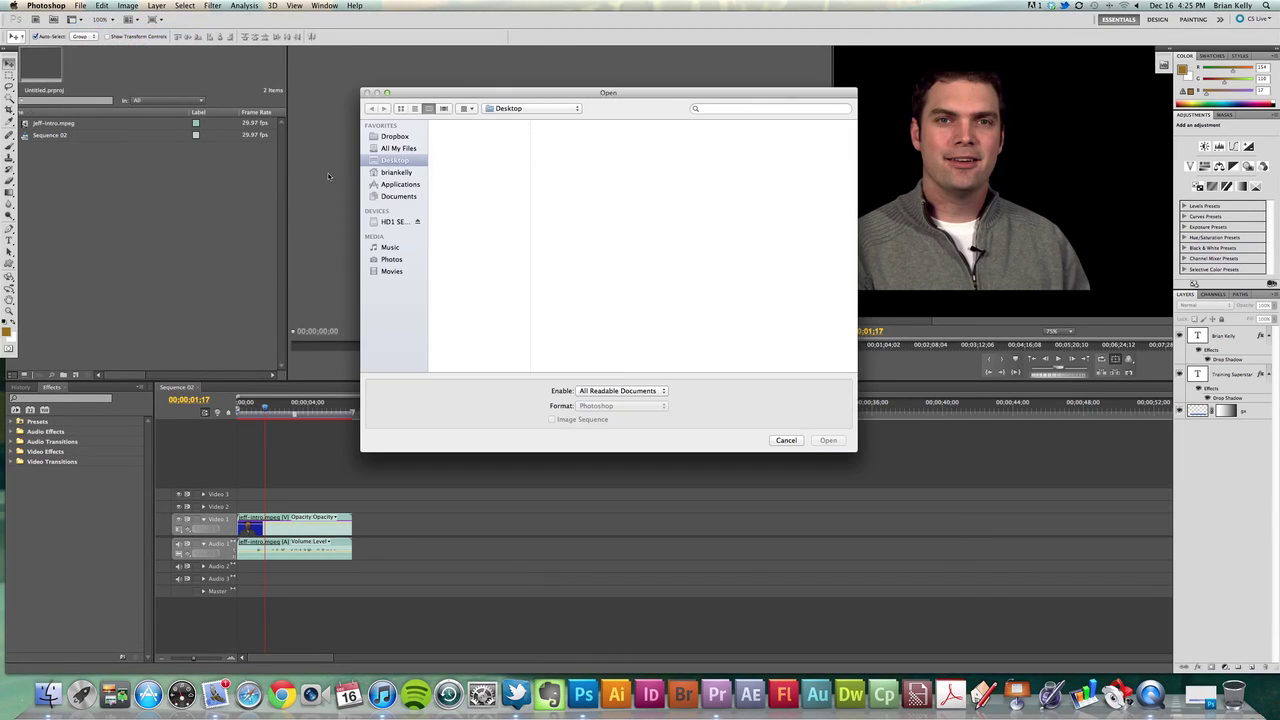
left_click(480, 161)
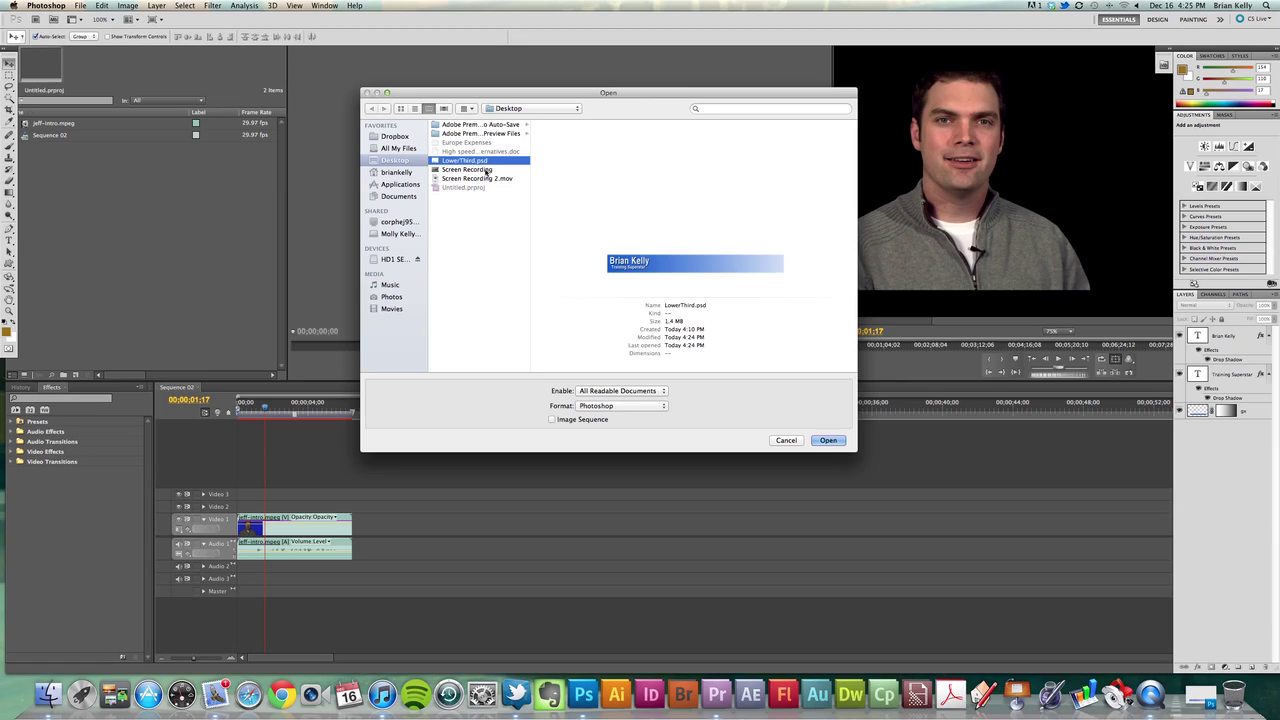
left_click(828, 440)
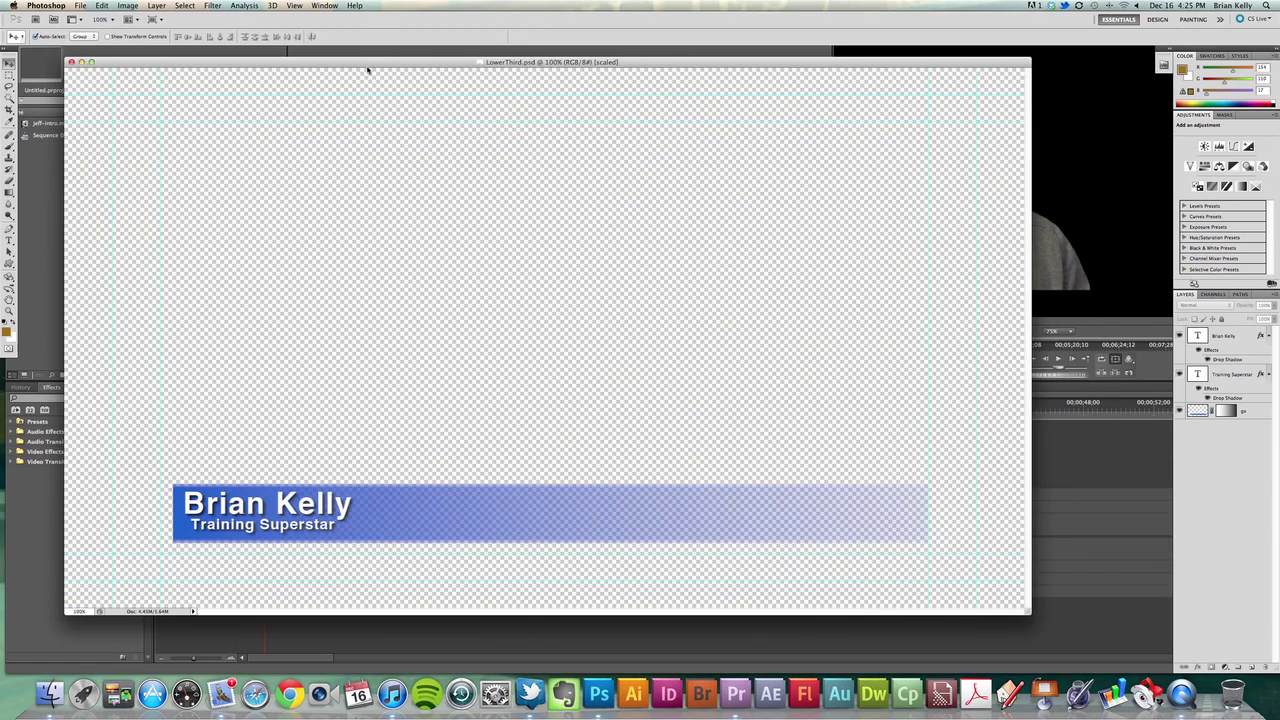
left_click_drag(367, 69, 427, 64)
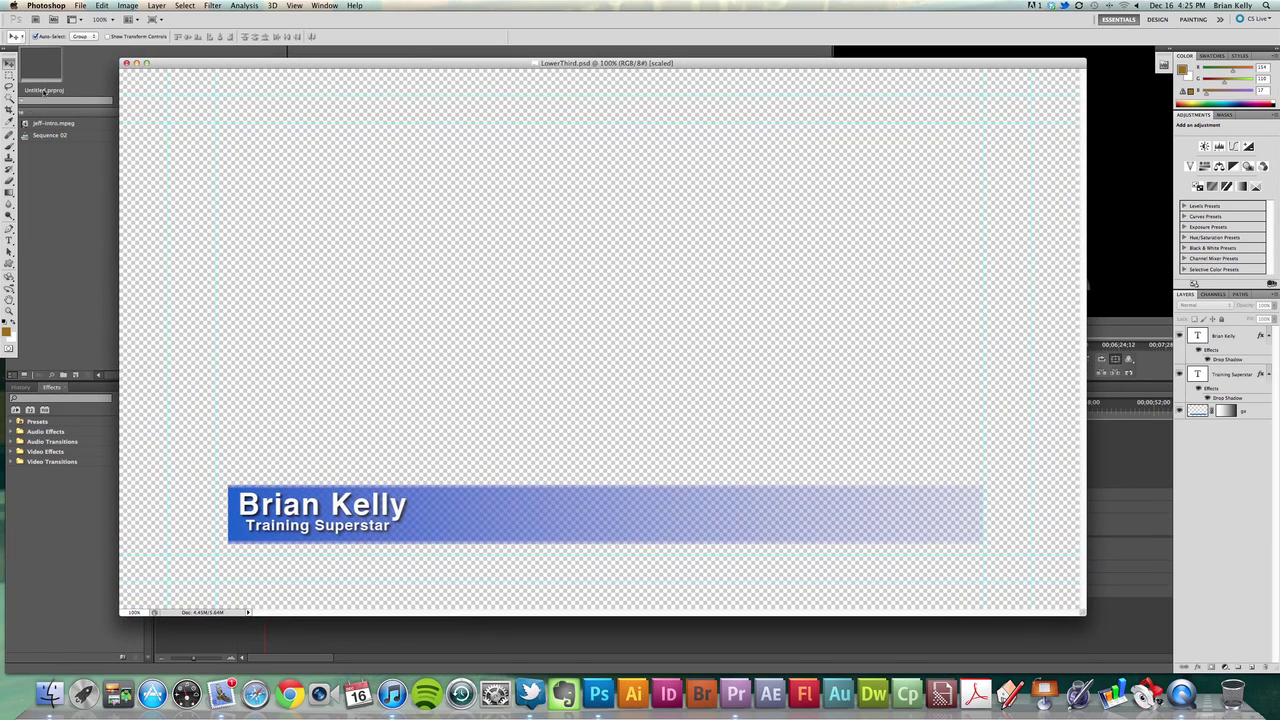
left_click_drag(303, 63, 286, 63)
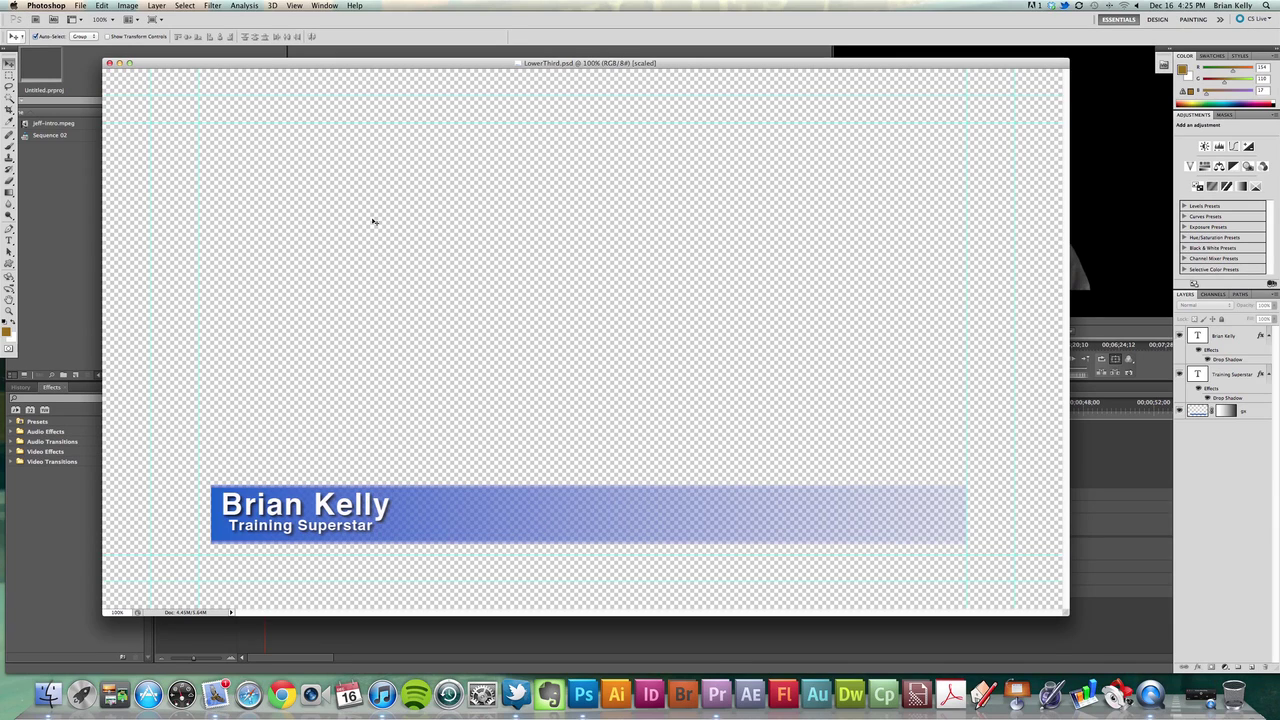
left_click_drag(340, 63, 336, 65)
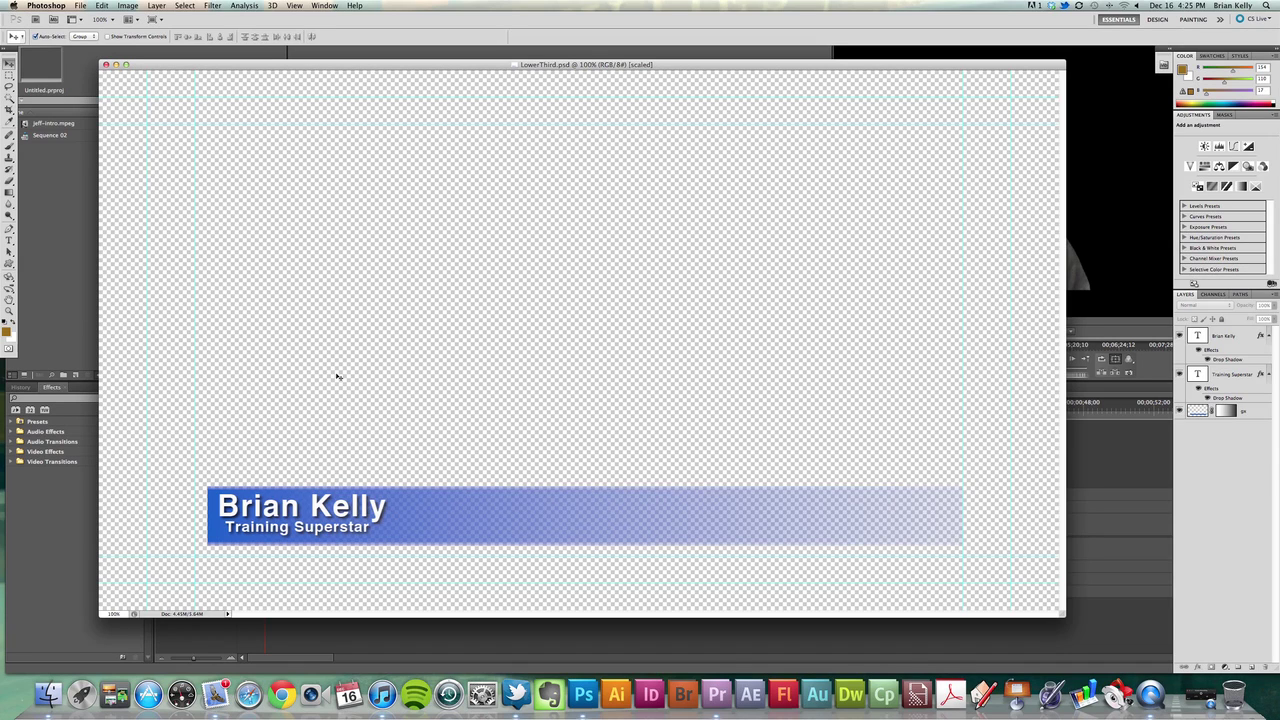
- Trim transparent pixels from all sides, leaving only the blue name banner
left_click(79, 5)
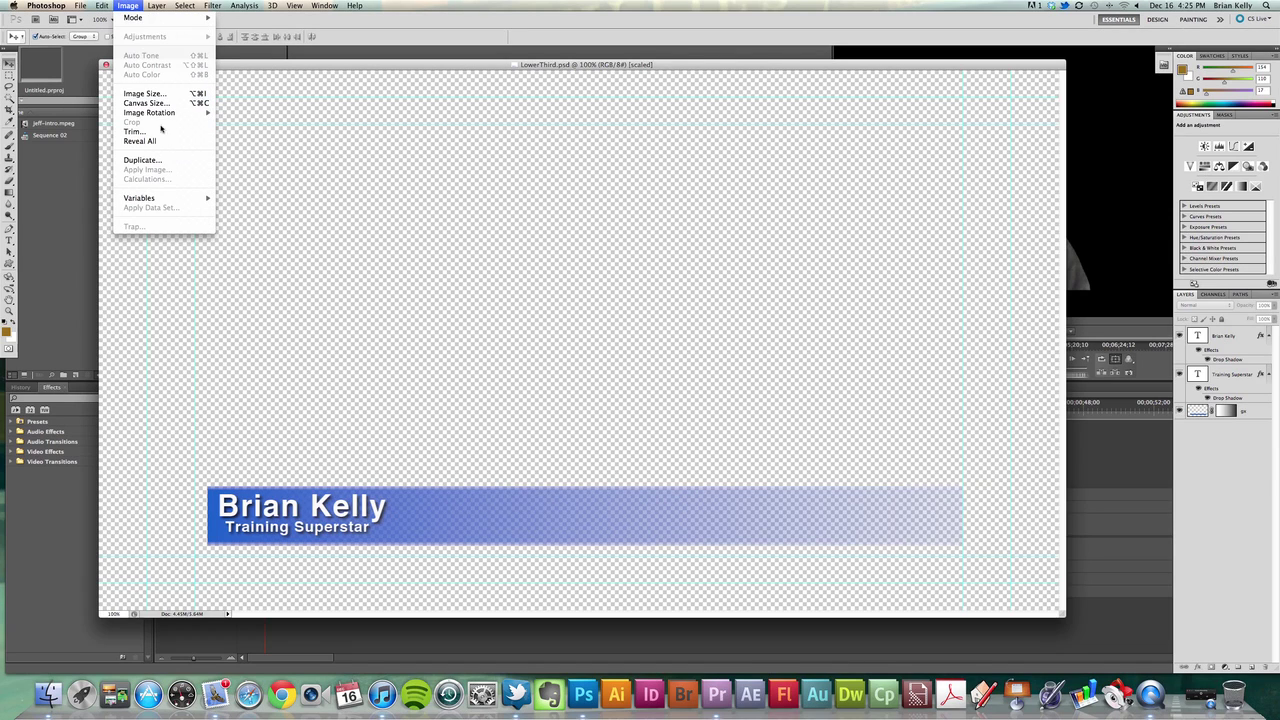
left_click(158, 131)
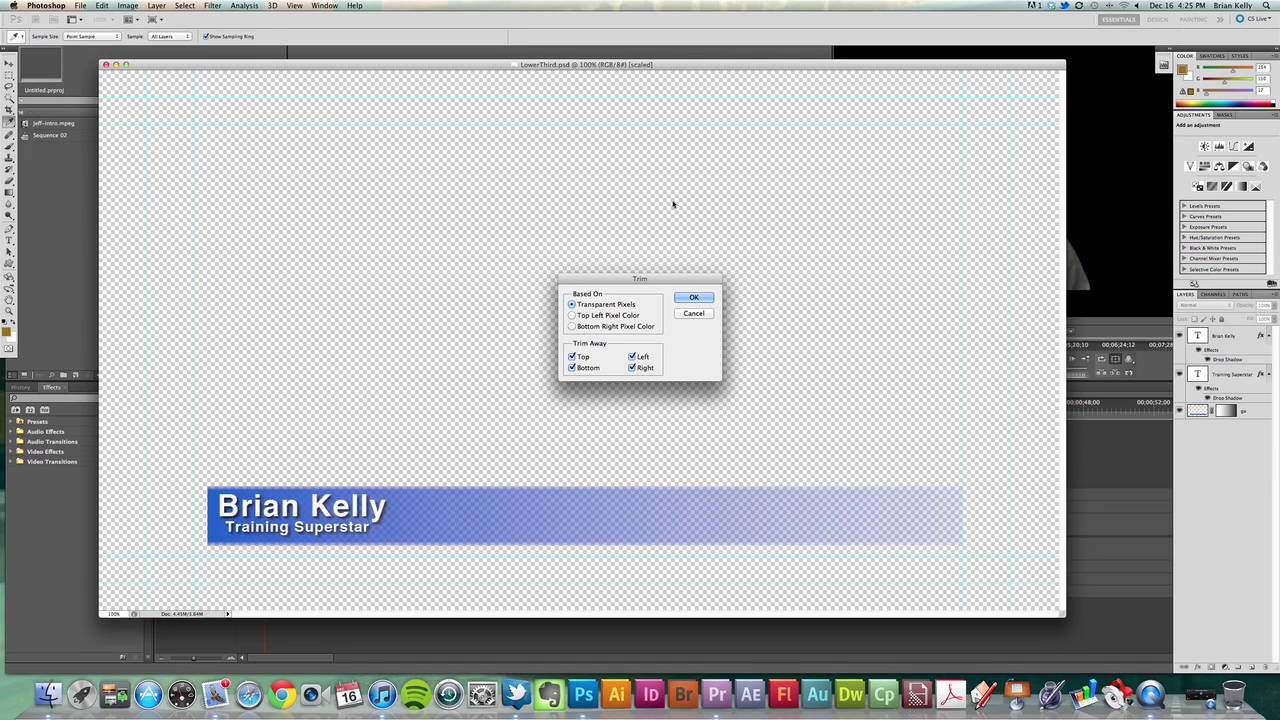
left_click(692, 299)
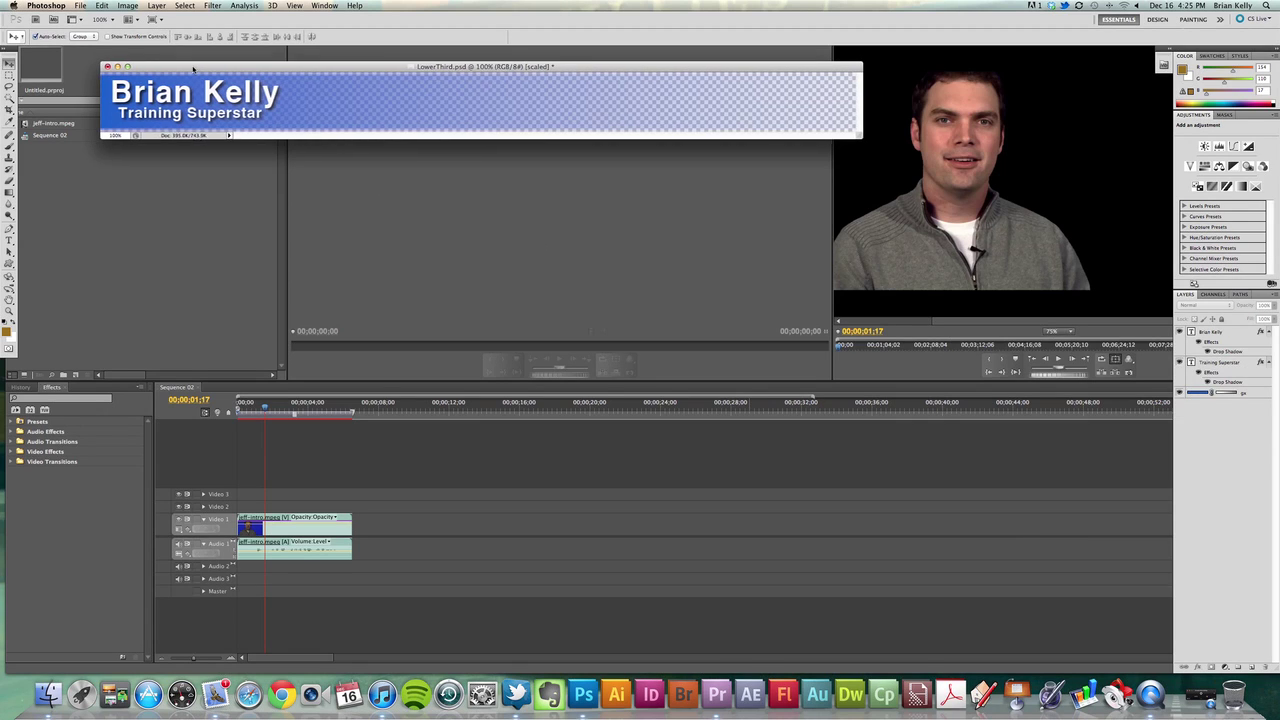
- Save the layered banner over the existing LowerThird.psd on the Desktop
left_click_drag(196, 64, 204, 71)
left_click(81, 6)
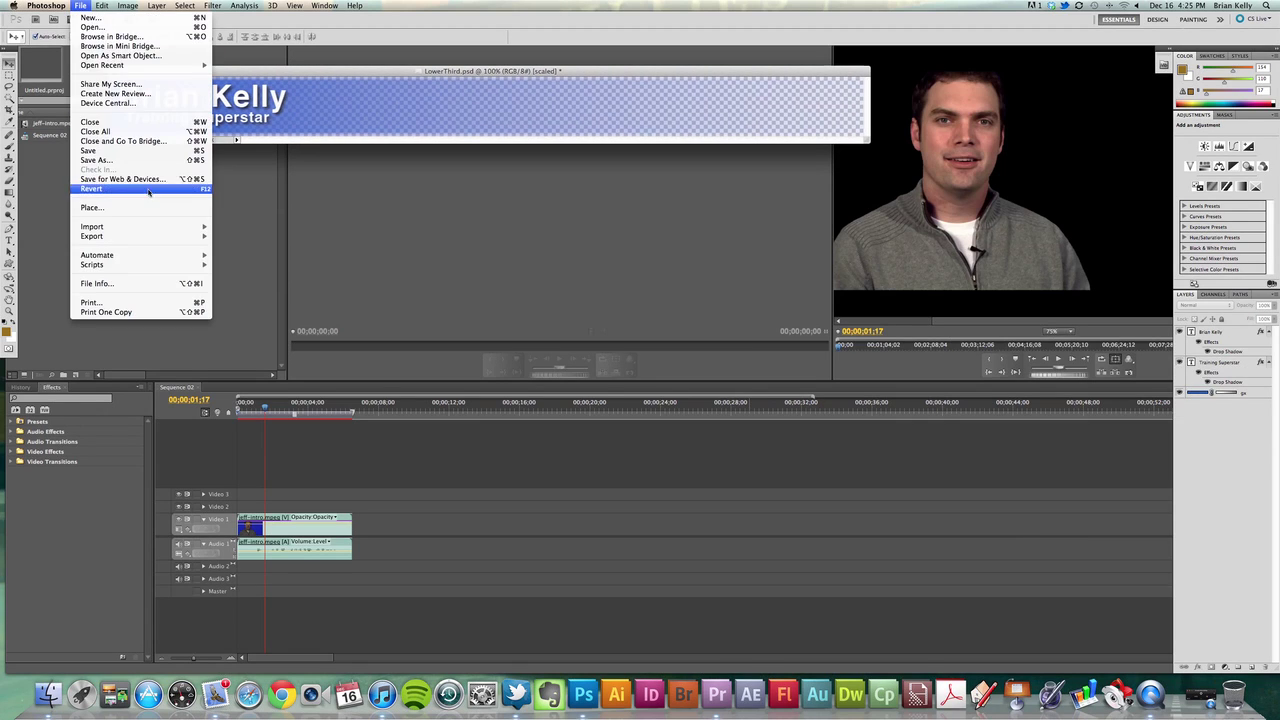
left_click(96, 160)
key("super+d")
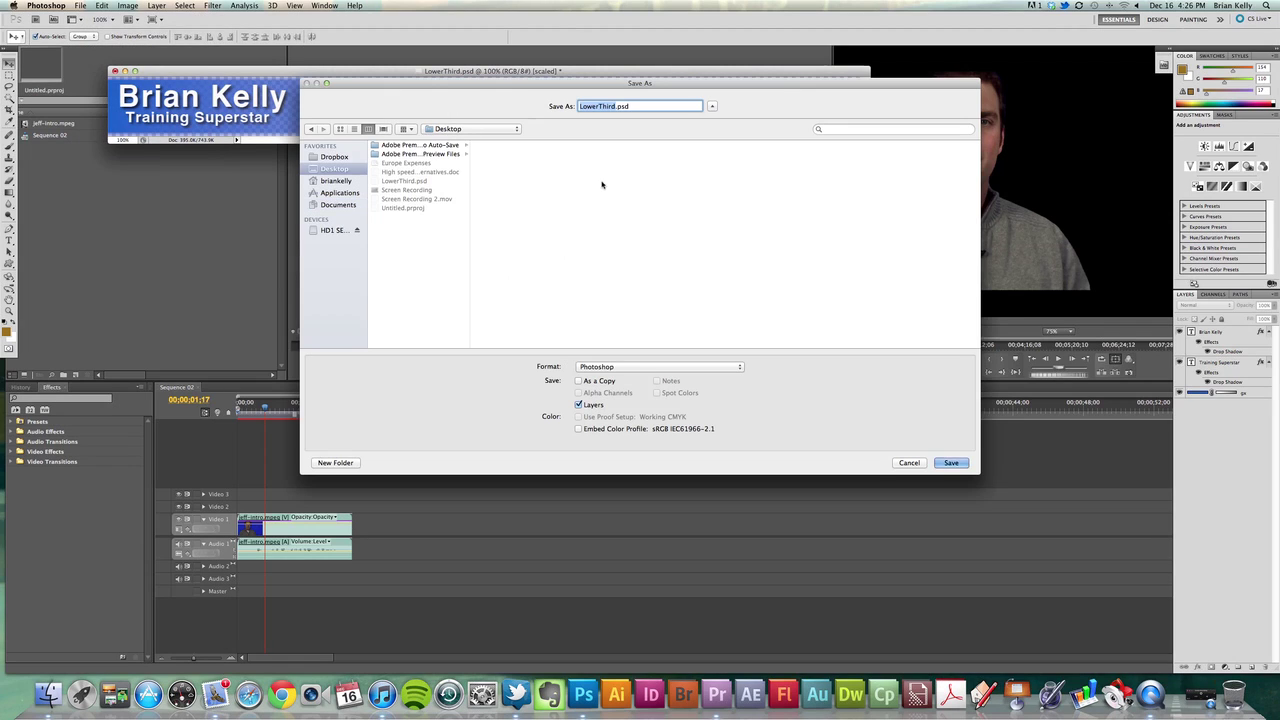
left_click(950, 463)
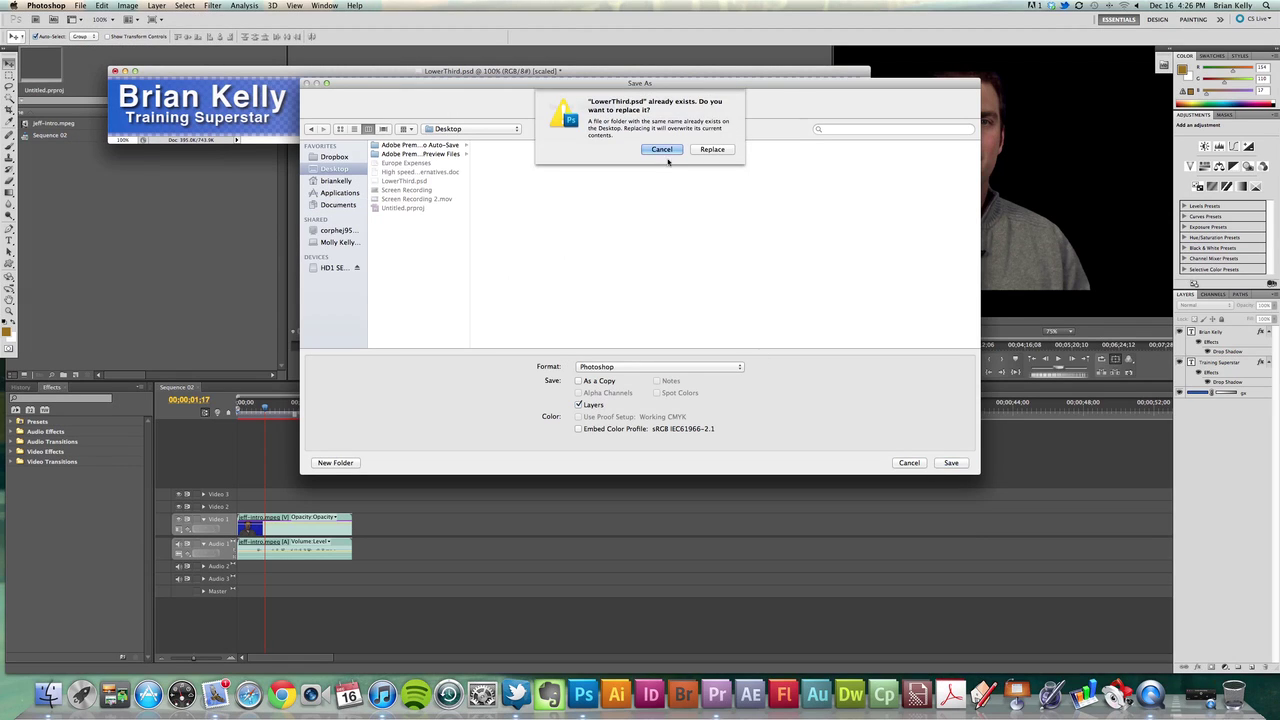
left_click(708, 148)
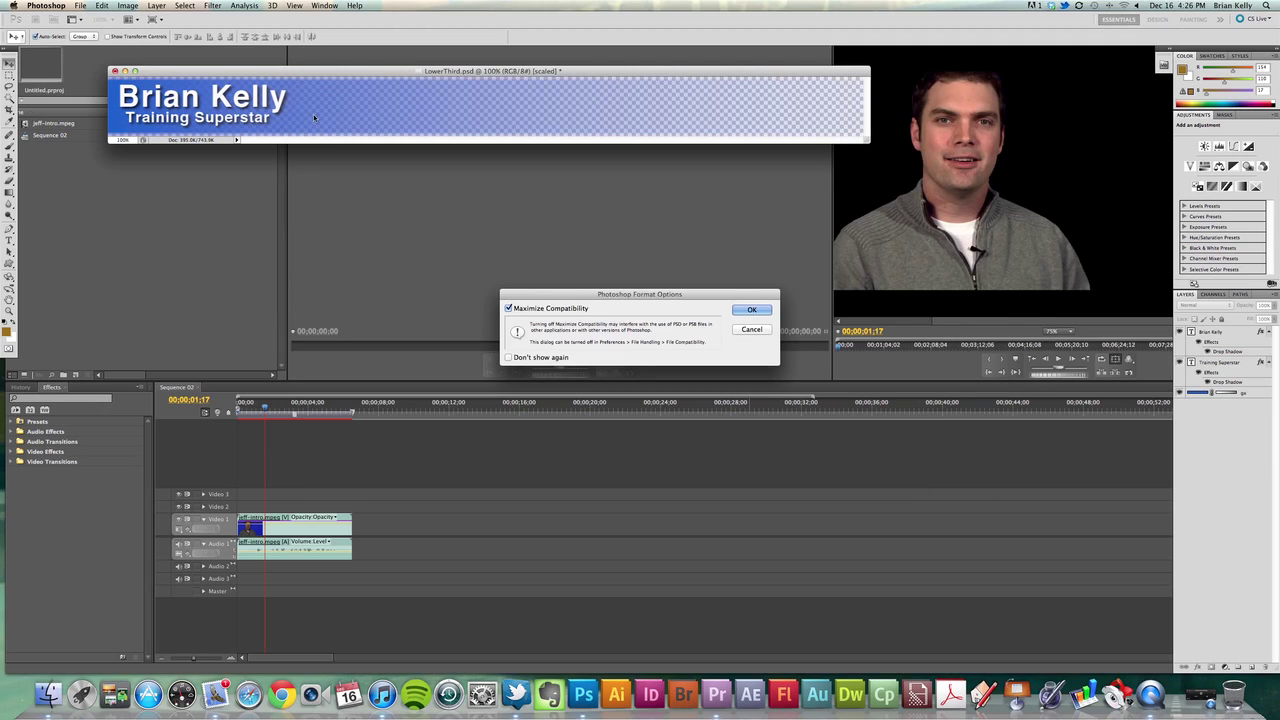
left_click(751, 309)
- Back in Premiere Pro, import LowerThird.psd and show its Import As layer choices
left_click(212, 264)
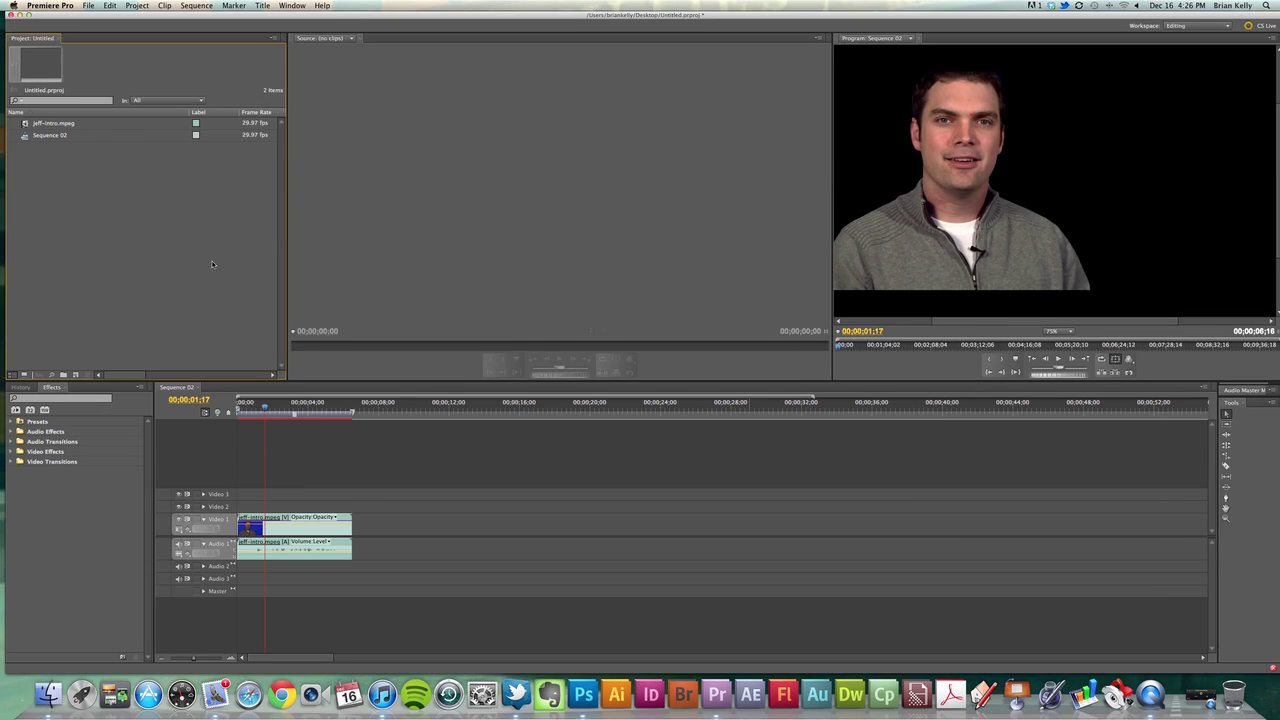
right_click(59, 201)
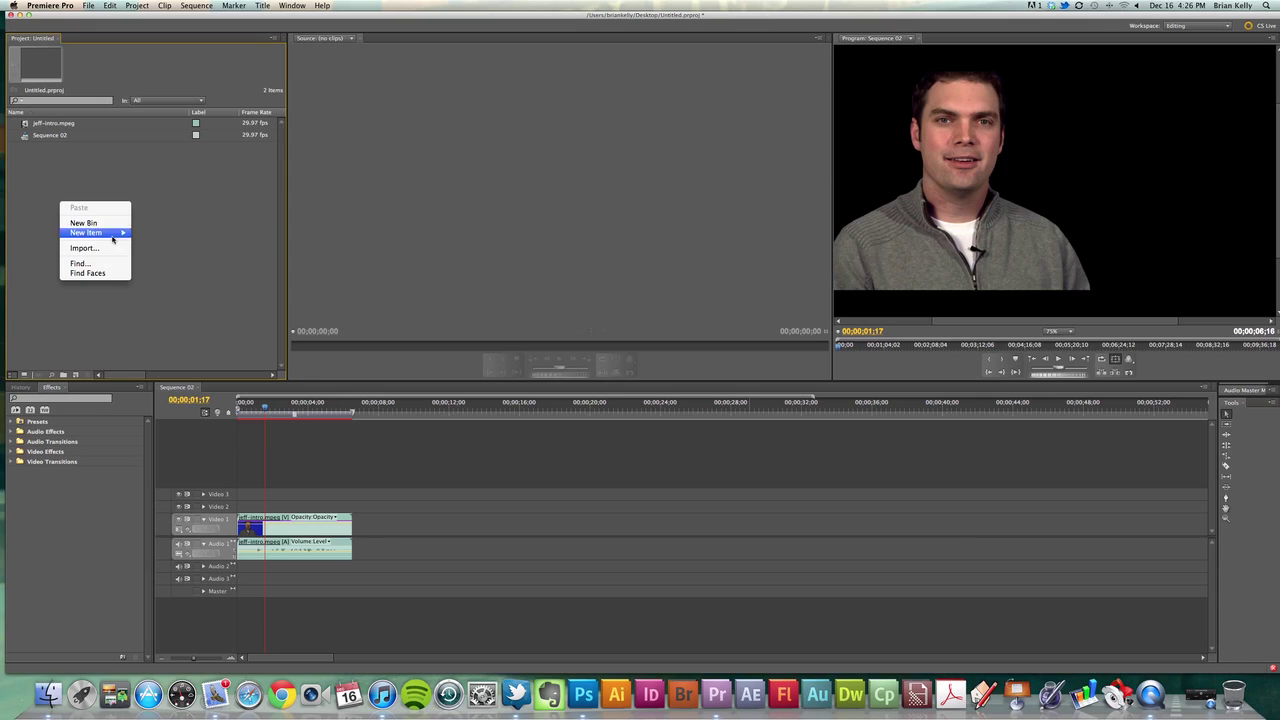
left_click(75, 249)
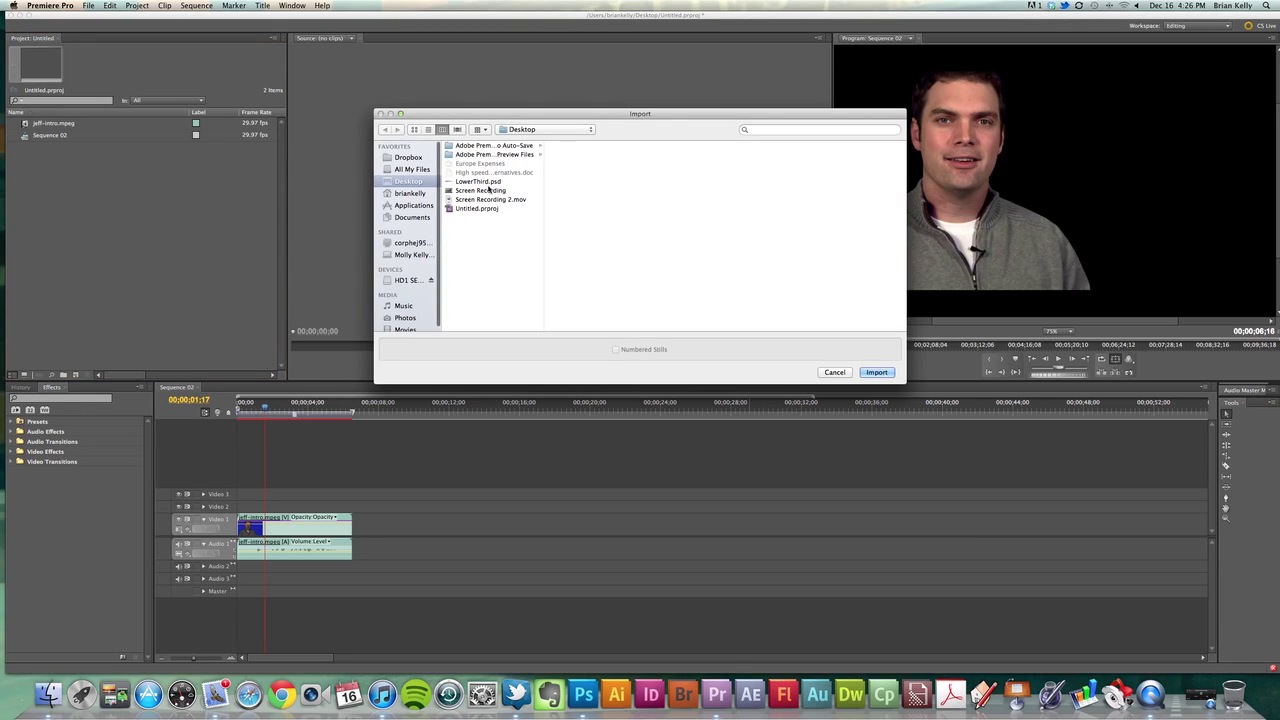
left_click(526, 183)
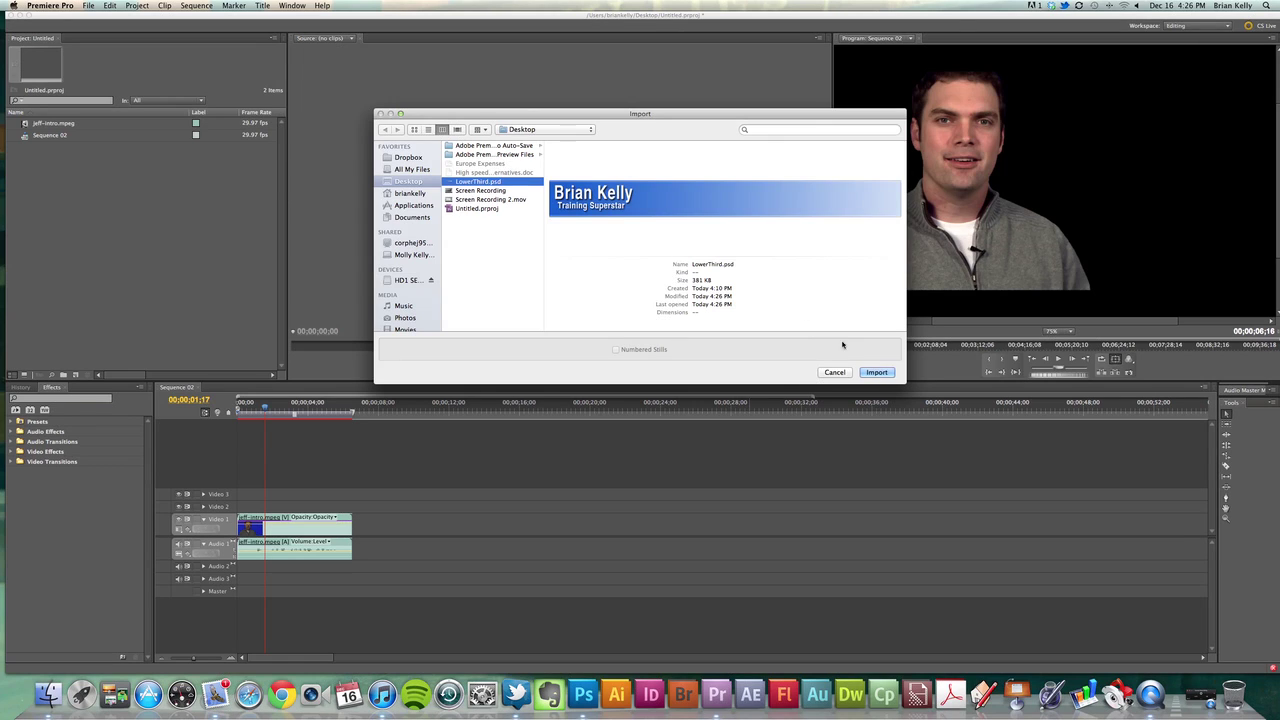
left_click(878, 374)
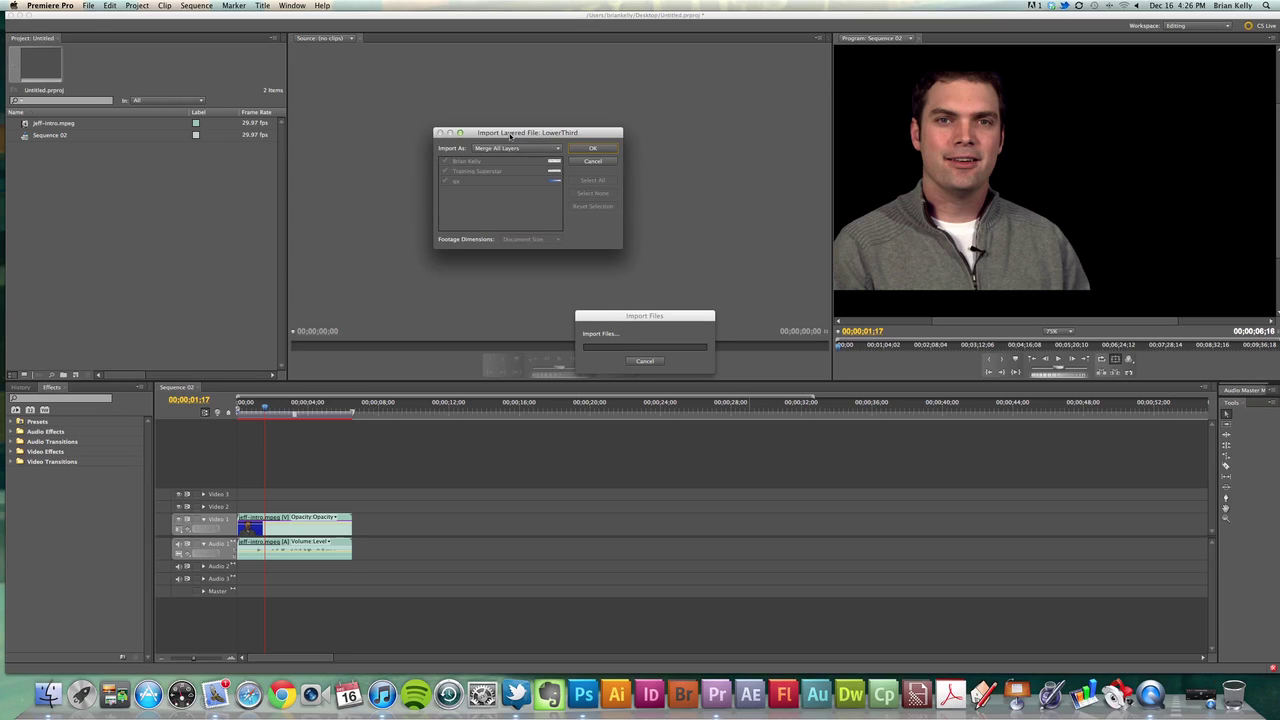
left_click(551, 148)
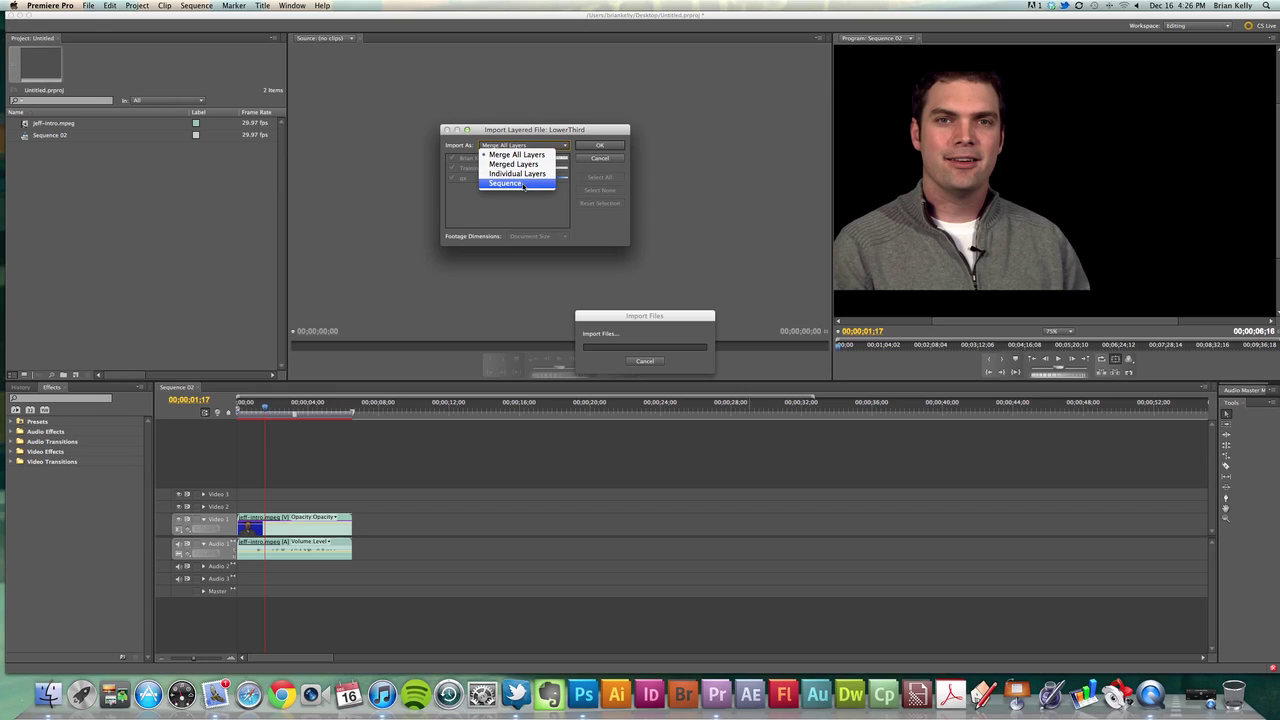
- Import LowerThird.psd as a Sequence and expand the new LowerThird bin
left_click(522, 185)
left_click(601, 147)
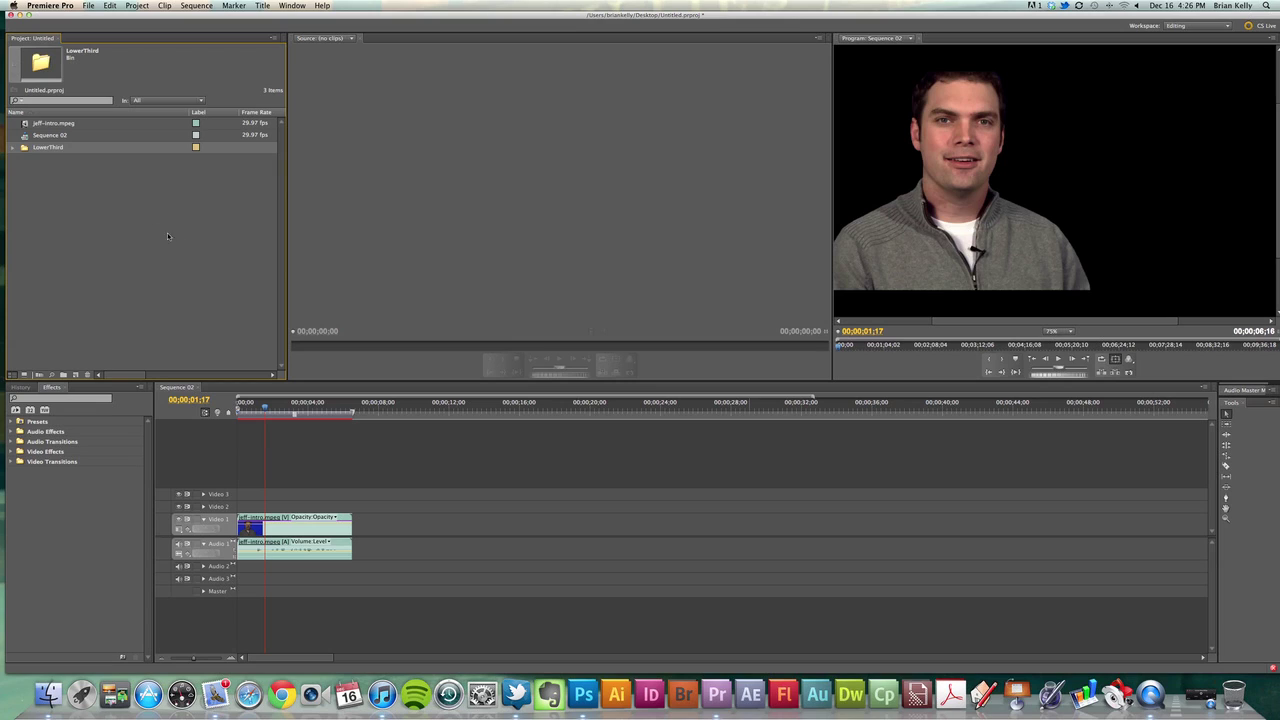
left_click(13, 148)
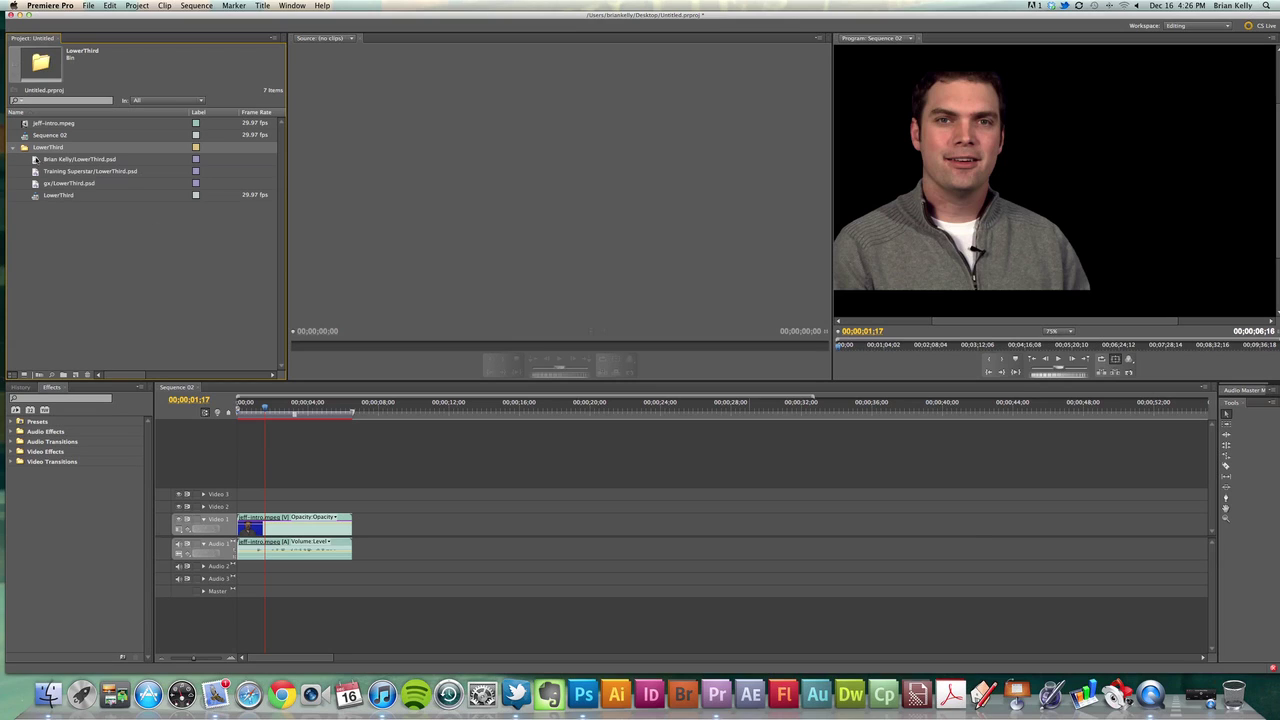
- Inspect the three layer clips and the LowerThird sequence in the bin
left_click(78, 184)
left_click(84, 160)
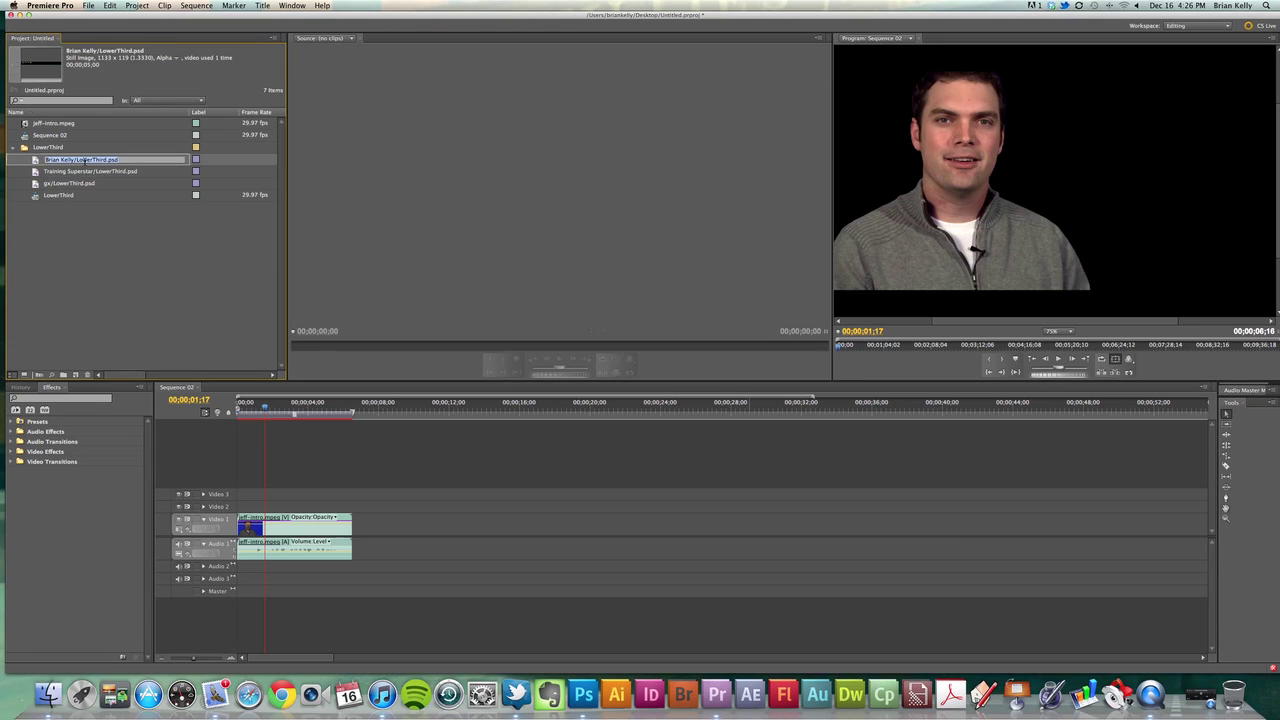
left_click(82, 172)
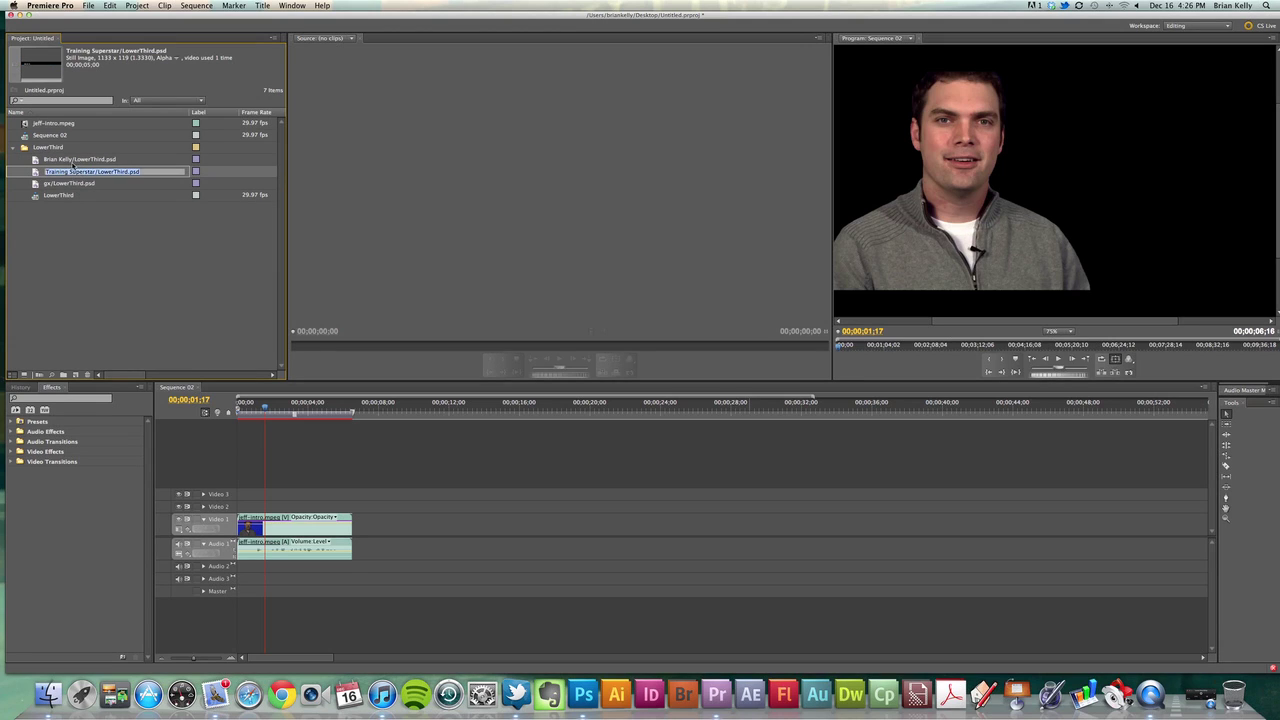
left_click(60, 195)
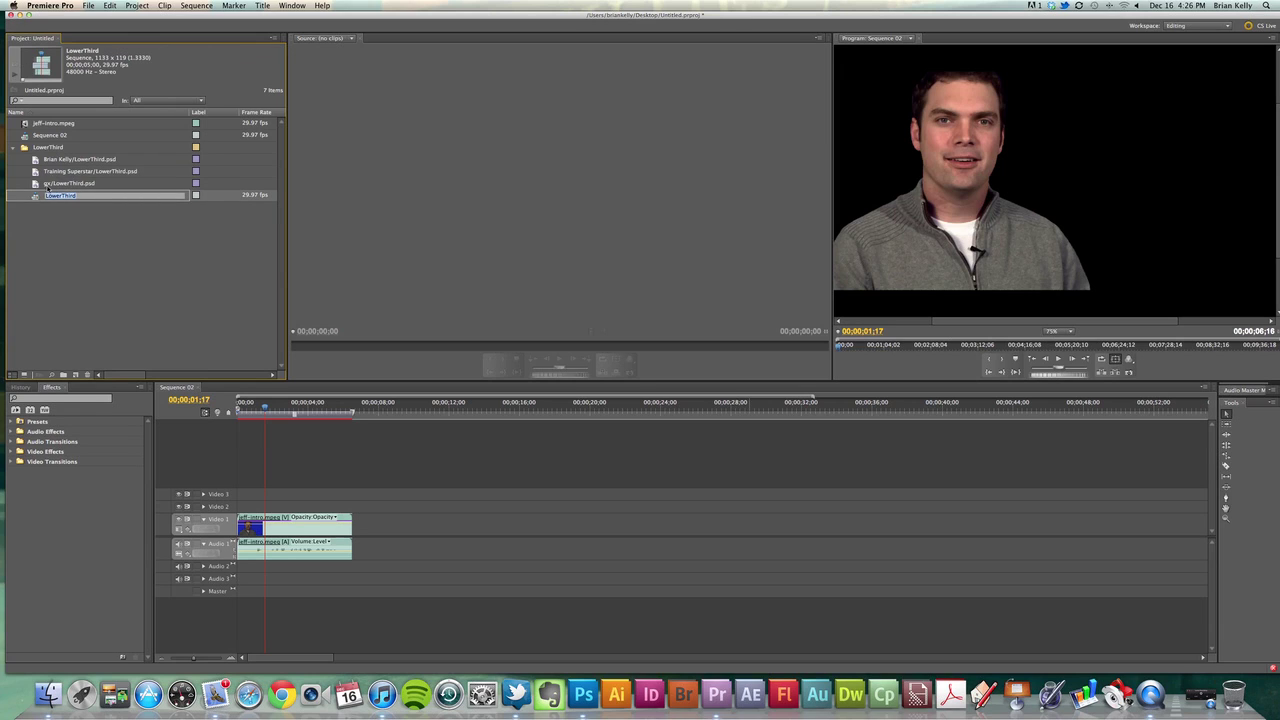
left_click(36, 251)
- Open the LowerThird sequence, zoom into its stacked layer clips, and scrub the banner preview
double_click(36, 197)
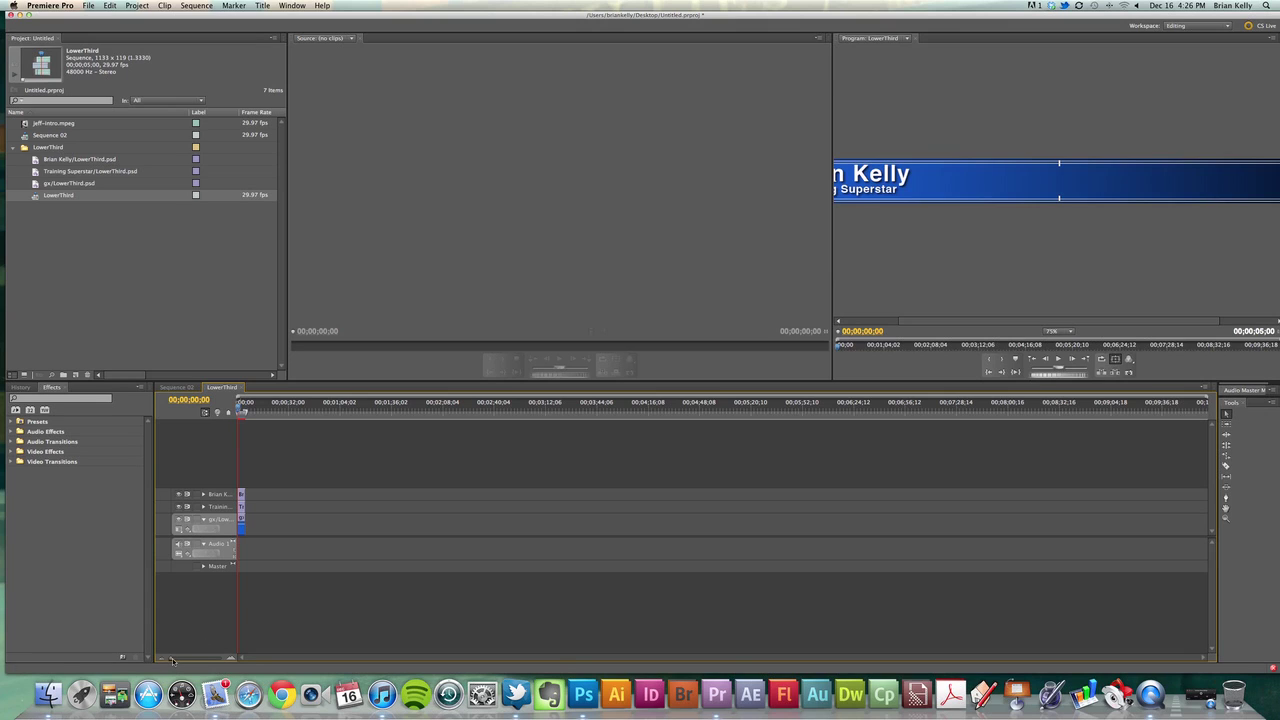
left_click_drag(171, 660, 200, 661)
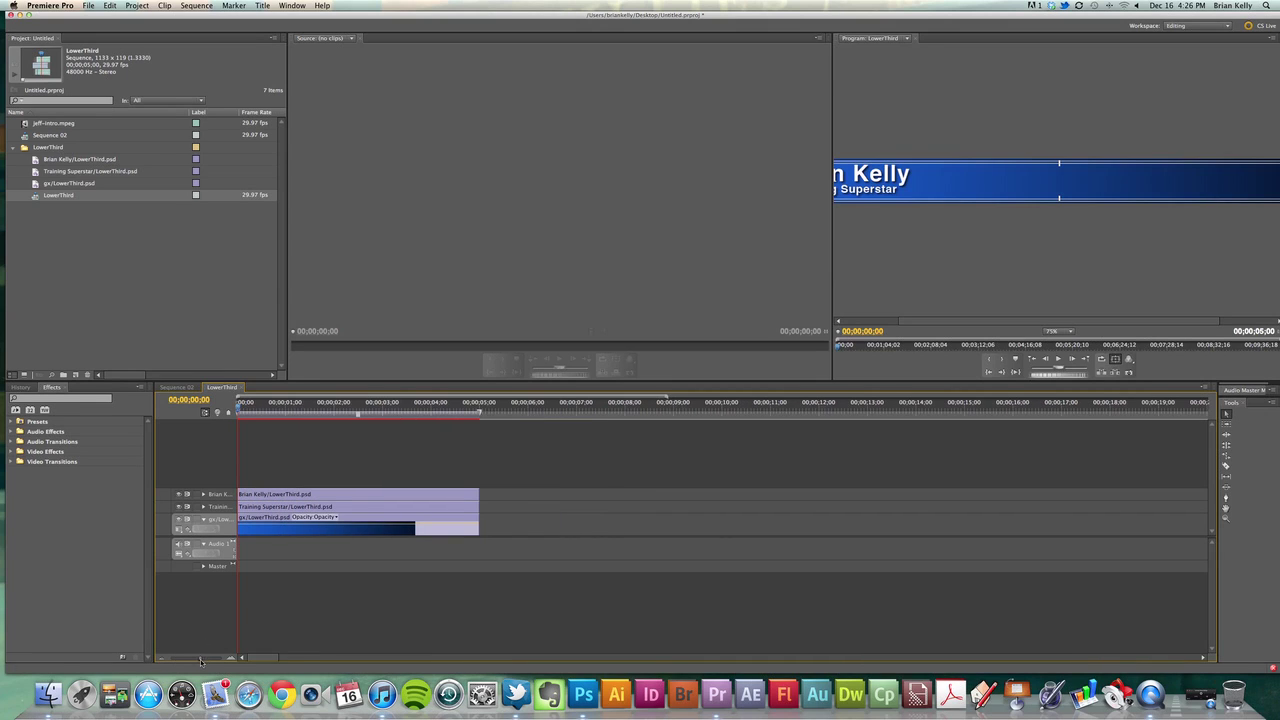
mouse_move(395, 405)
left_mouse_down()
mouse_move(478, 428)
mouse_move(410, 428)
left_mouse_up()
left_click(1066, 331)
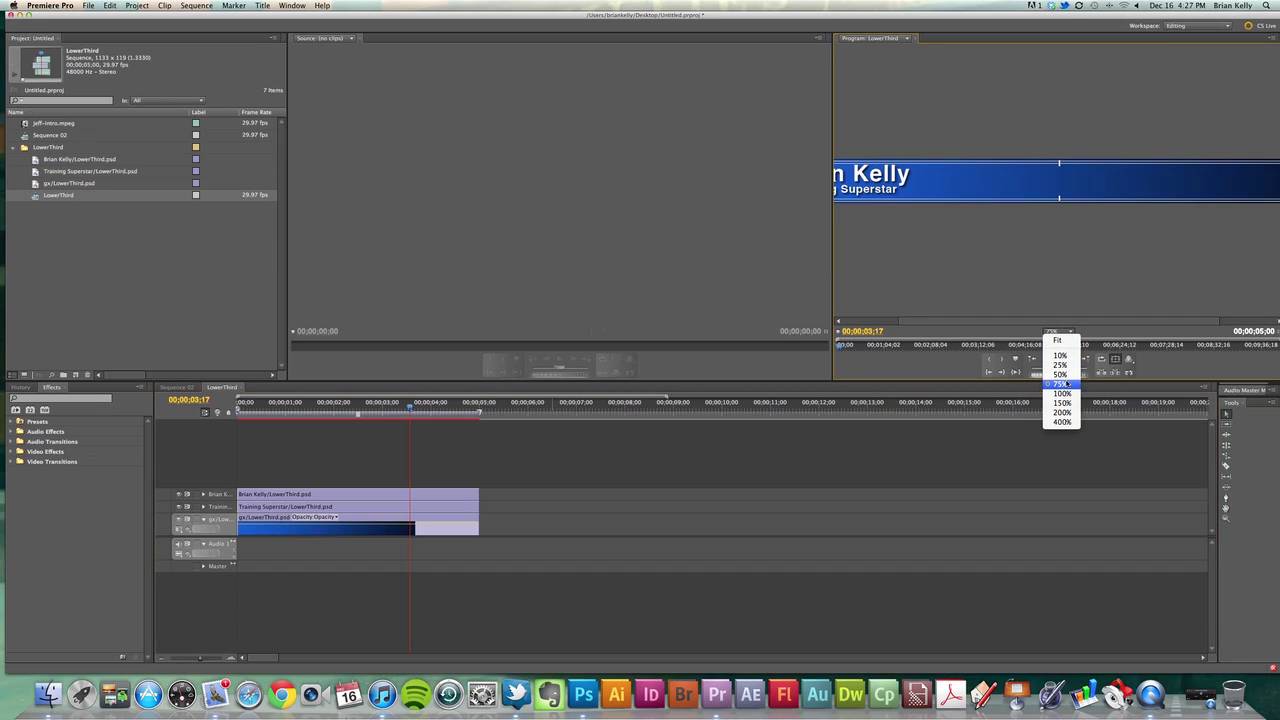
- Trim the clip heads so Training Superstar starts at 3;00 and Brian Kelly at 1;15
left_click(942, 260)
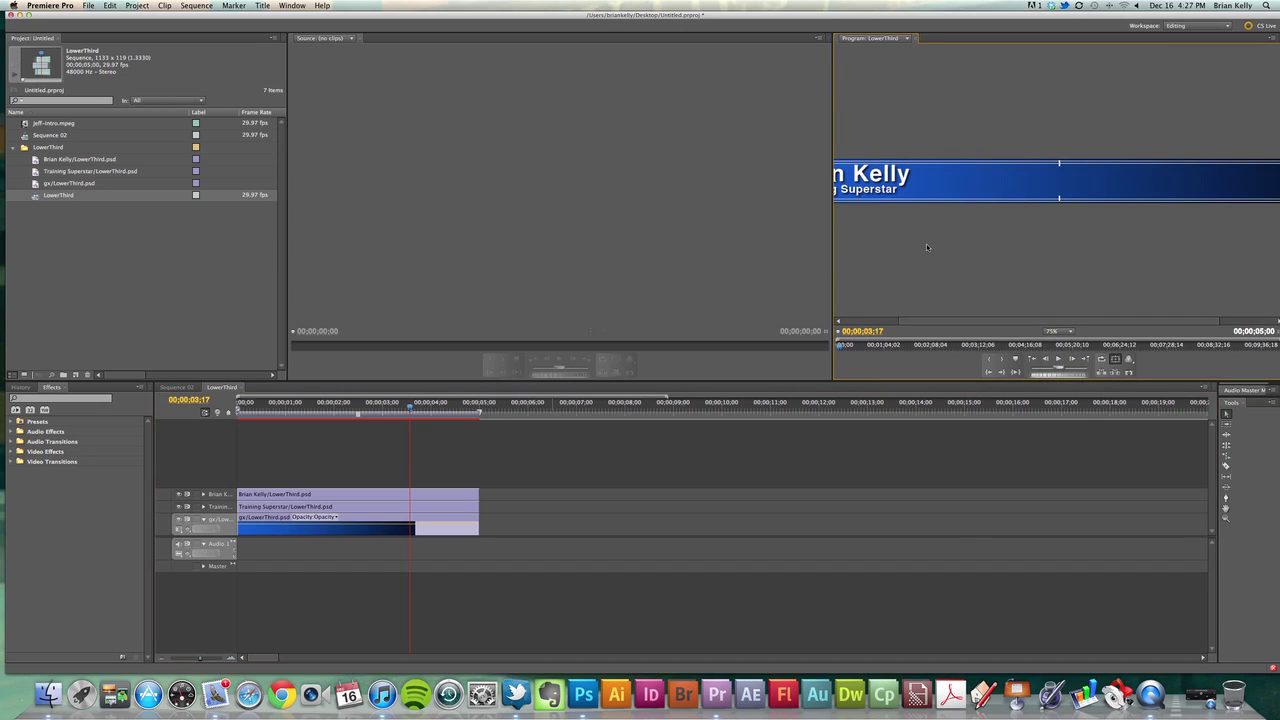
key("h")
key("v")
left_click(290, 497)
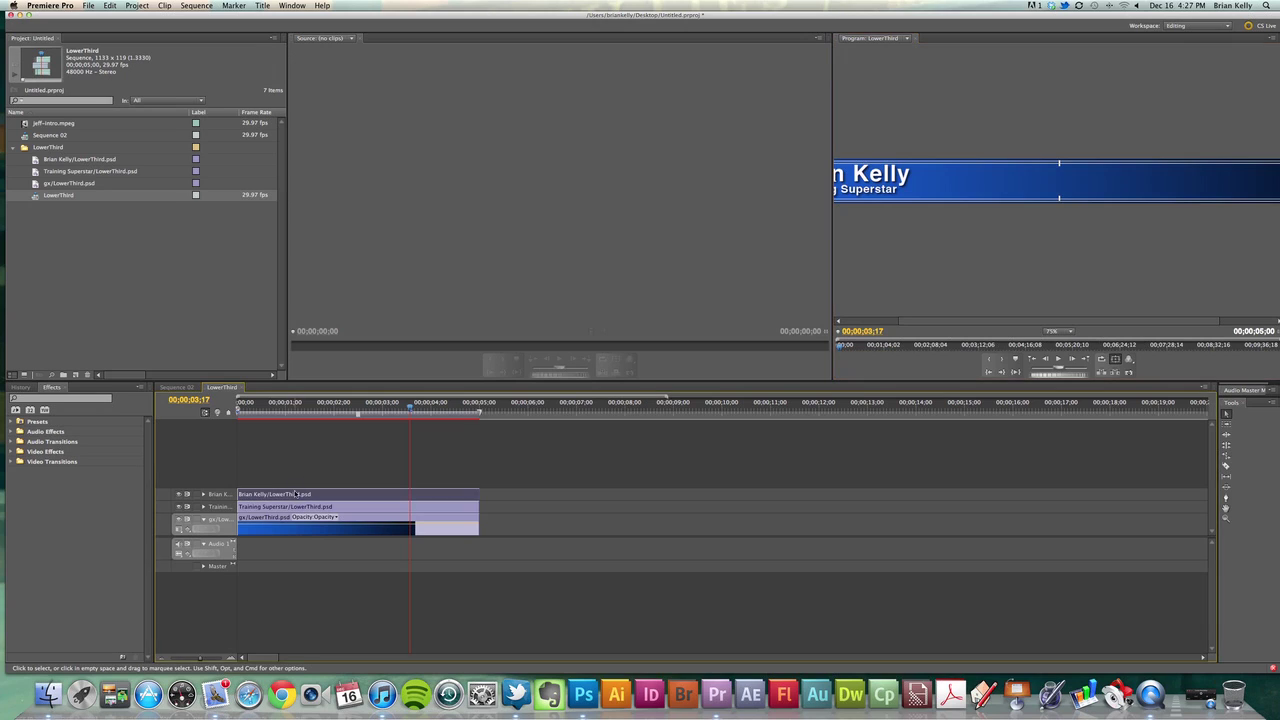
left_click(297, 493)
left_click_drag(346, 412, 382, 423)
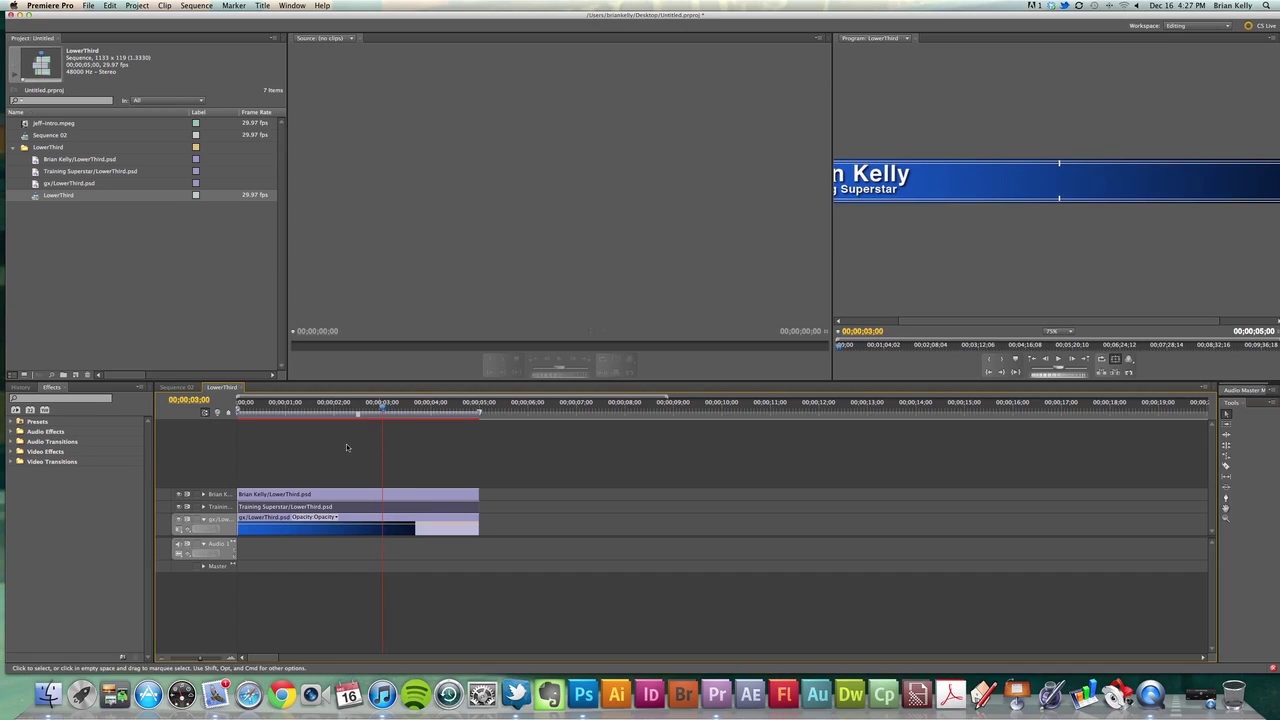
left_click_drag(241, 507, 438, 510)
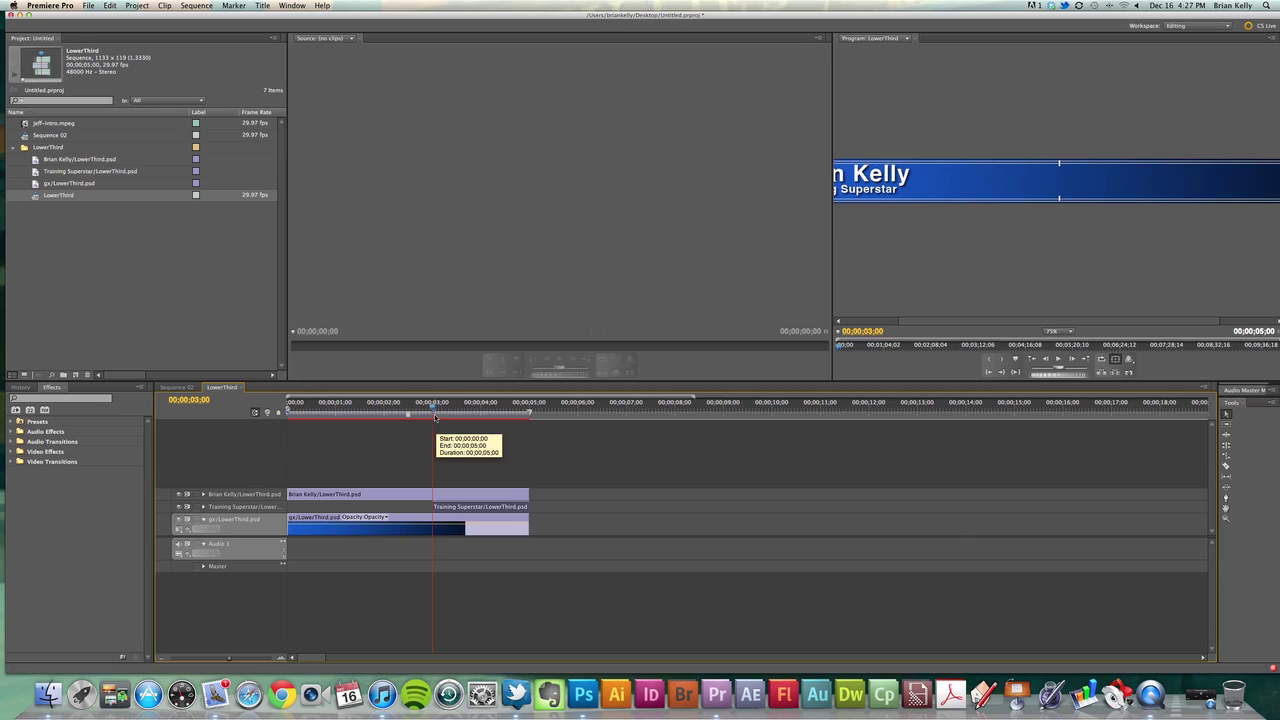
left_click(338, 419)
mouse_move(338, 421)
left_mouse_down()
mouse_move(396, 427)
mouse_move(364, 429)
left_mouse_up()
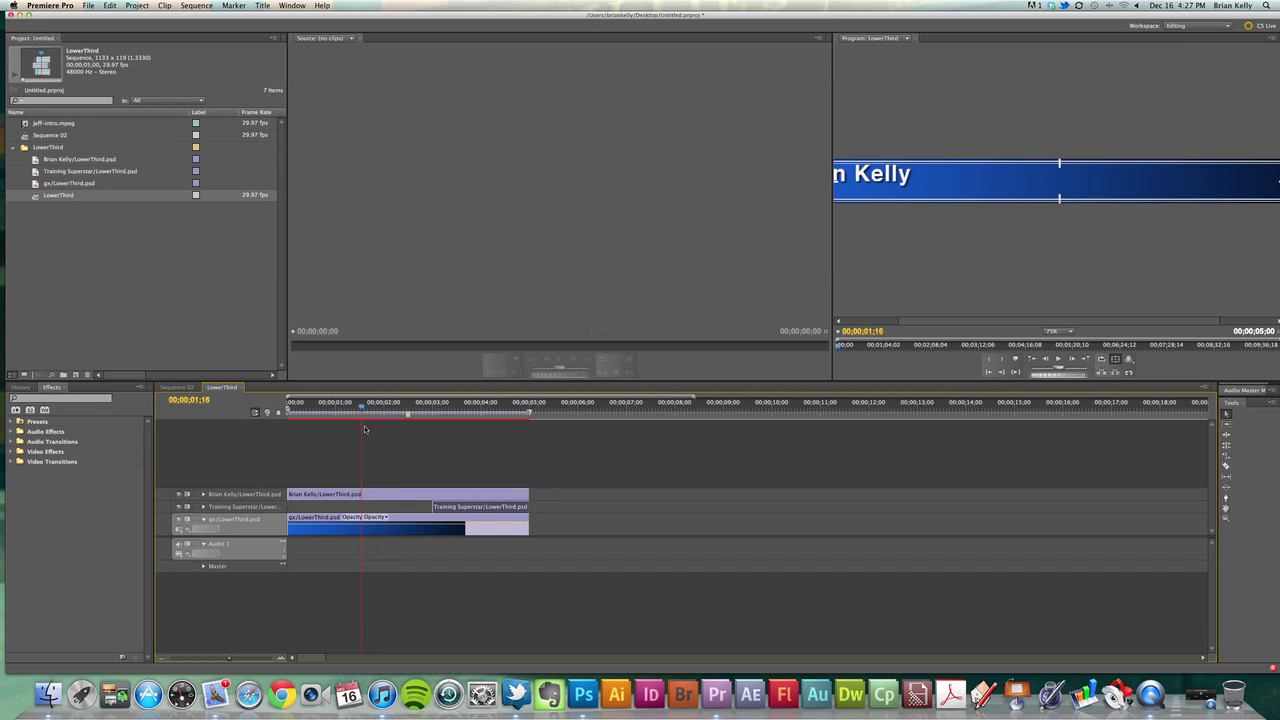
left_click_drag(289, 494, 360, 494)
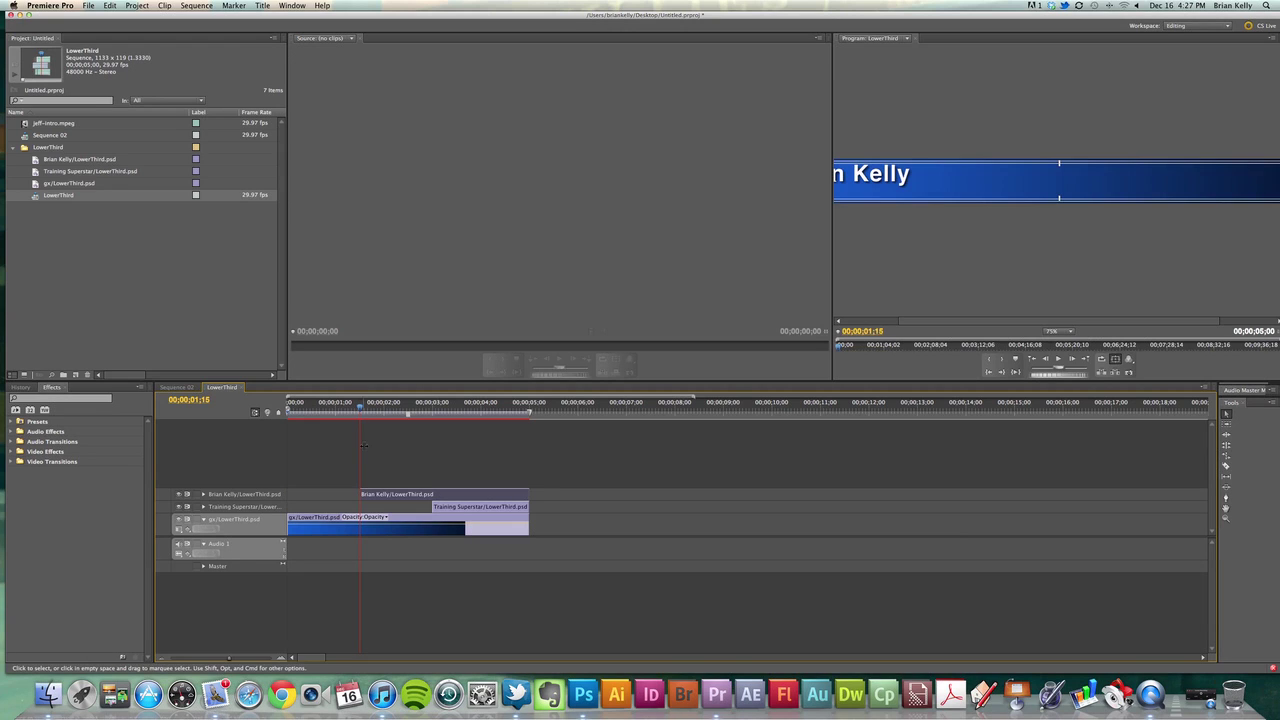
- Nest the LowerThird sequence on Video 2 above jeff-intro.mpeg in Sequence 02
left_click(176, 387)
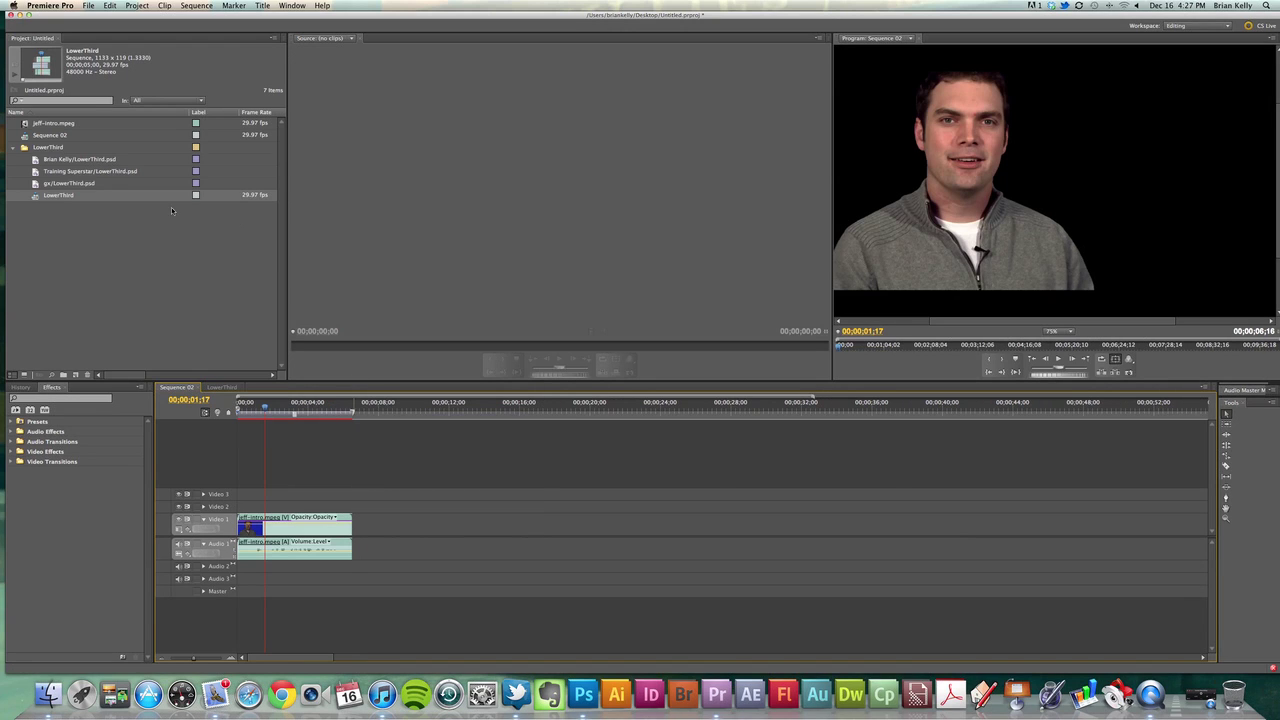
left_click(22, 216)
left_click(35, 197)
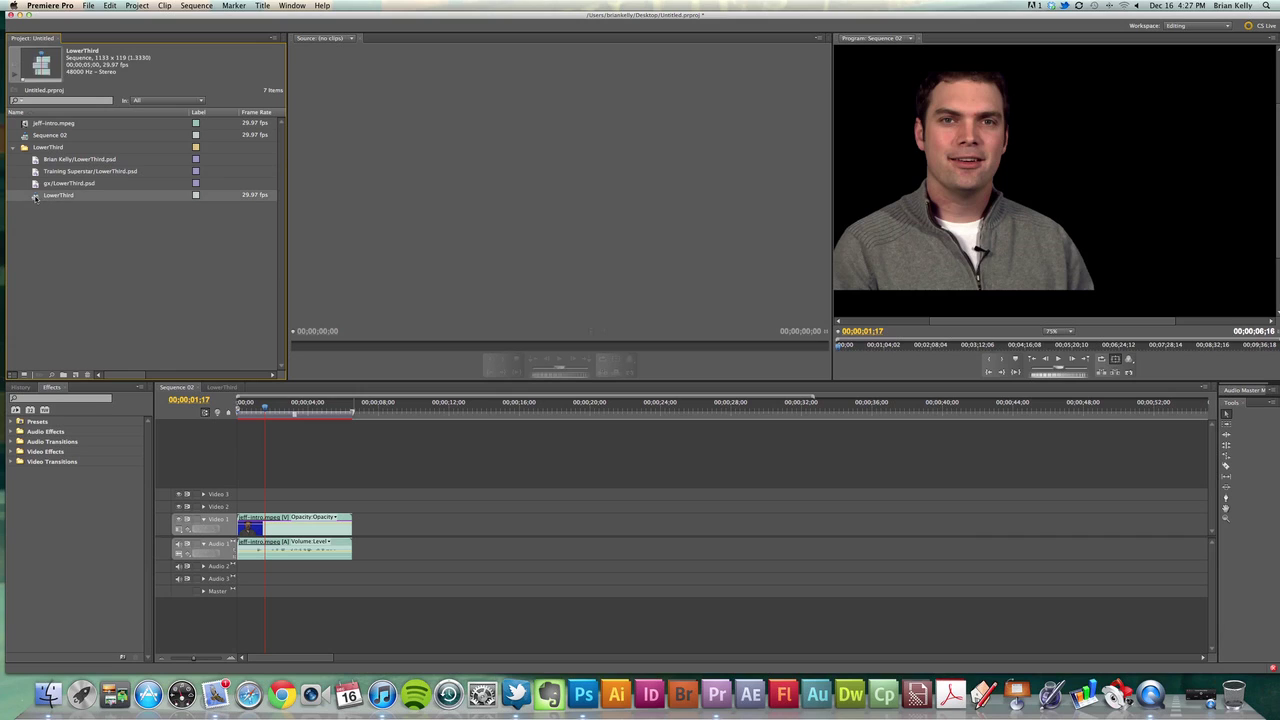
mouse_move(41, 205)
left_mouse_down()
mouse_move(270, 515)
mouse_move(244, 513)
left_mouse_up()
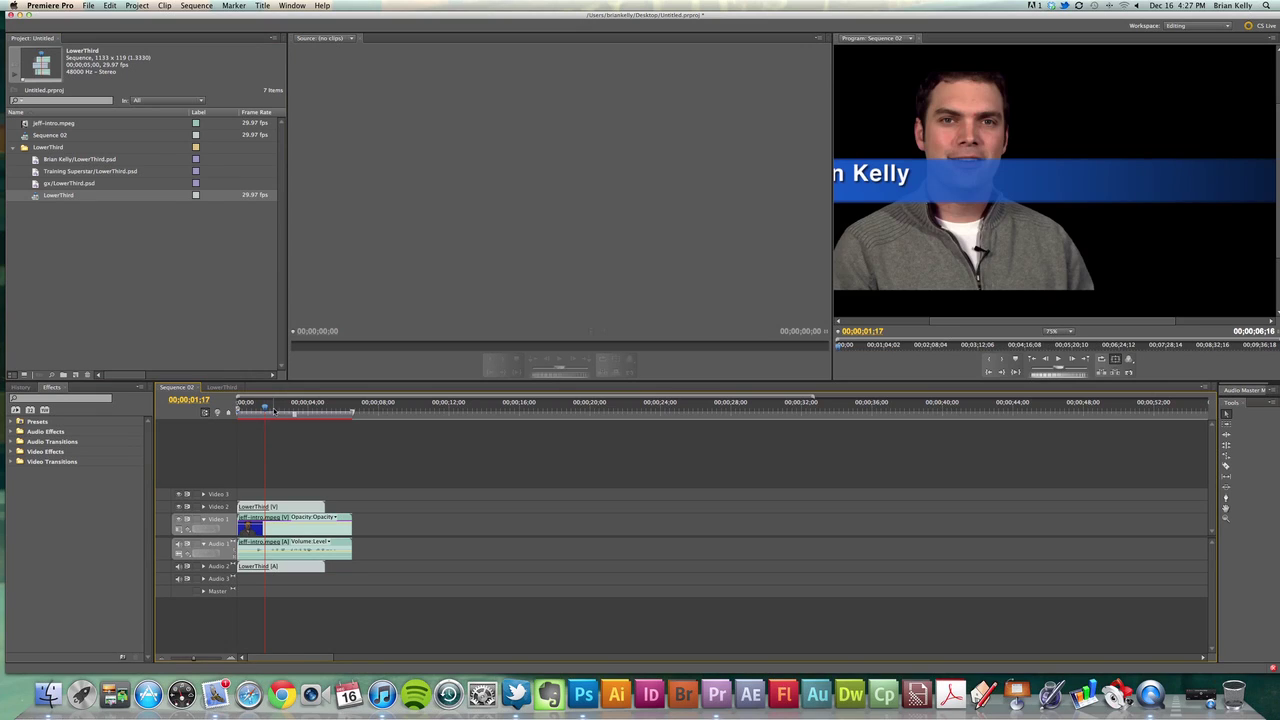
left_click(925, 187)
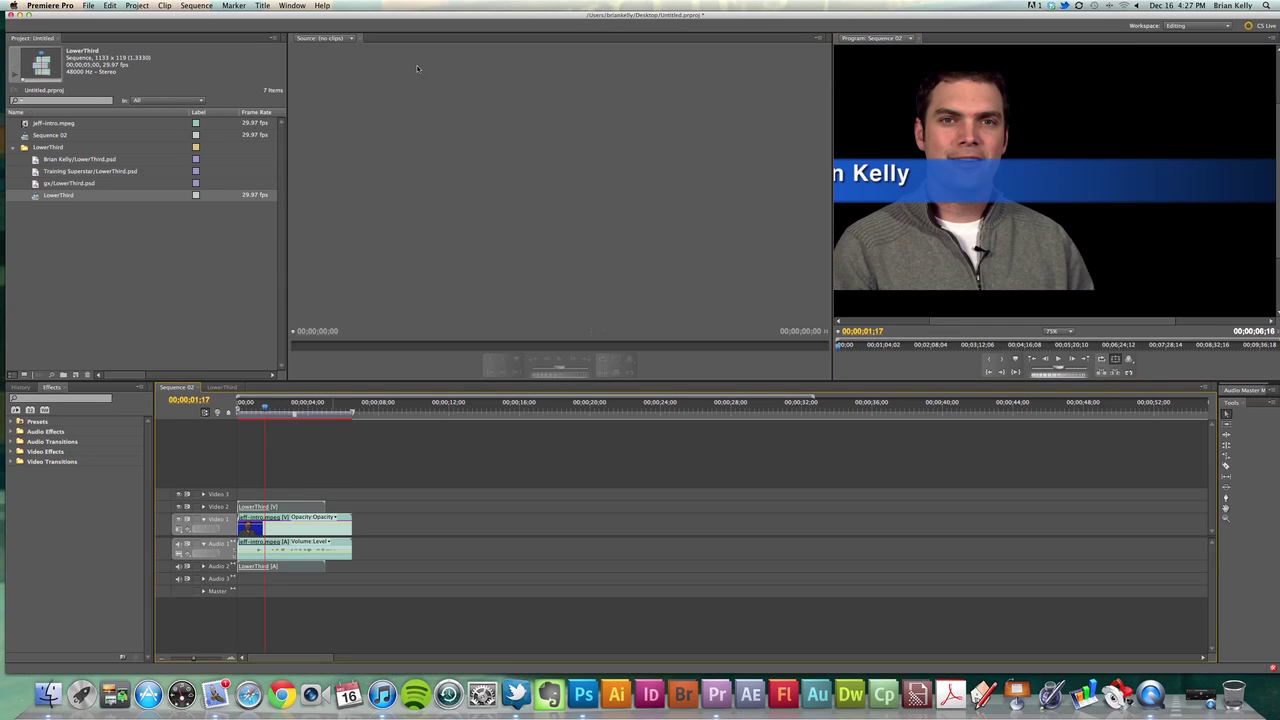
- Switch to the Effects workspace and expose the LowerThird clip's Motion settings
left_click(292, 5)
mouse_move(304, 18)
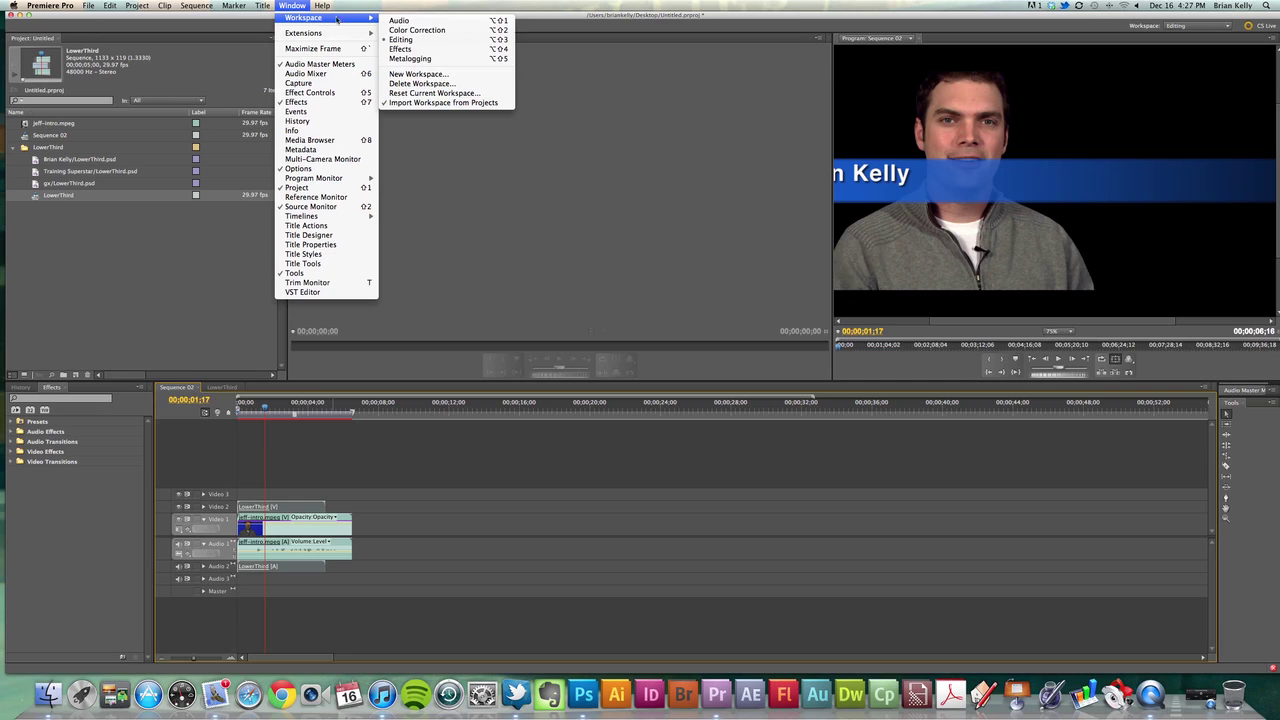
left_click(440, 50)
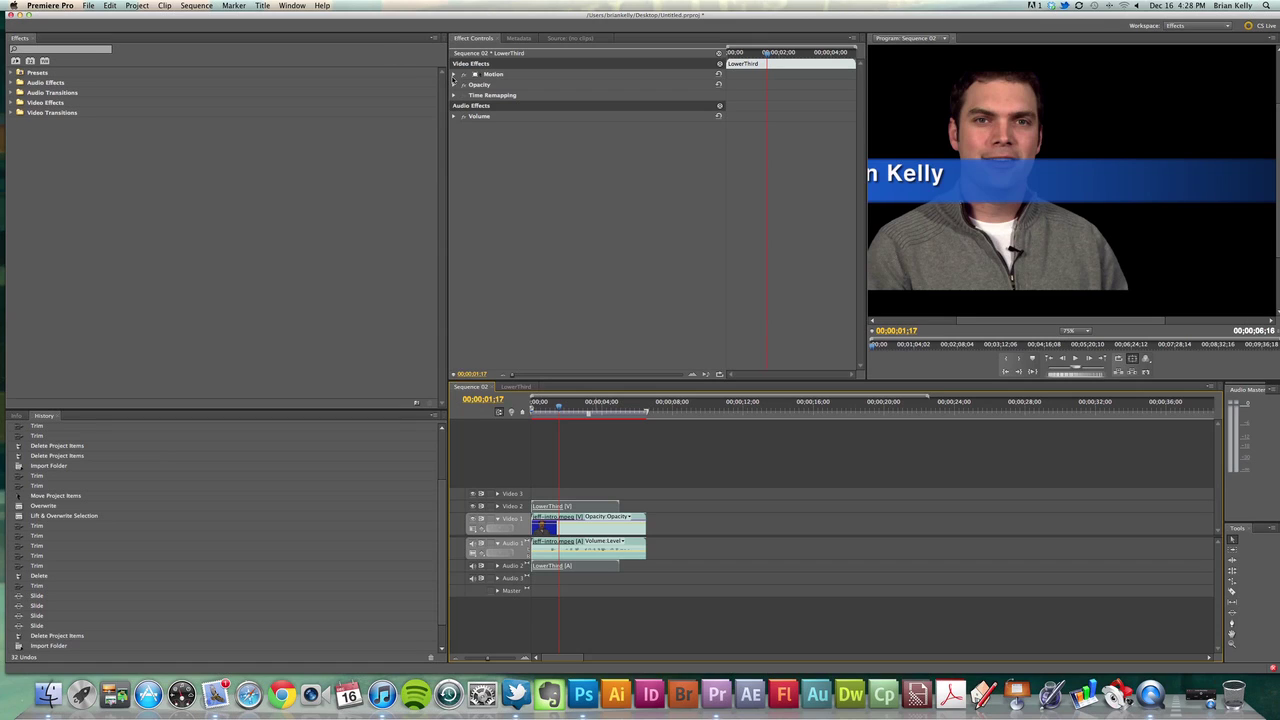
left_click(454, 75)
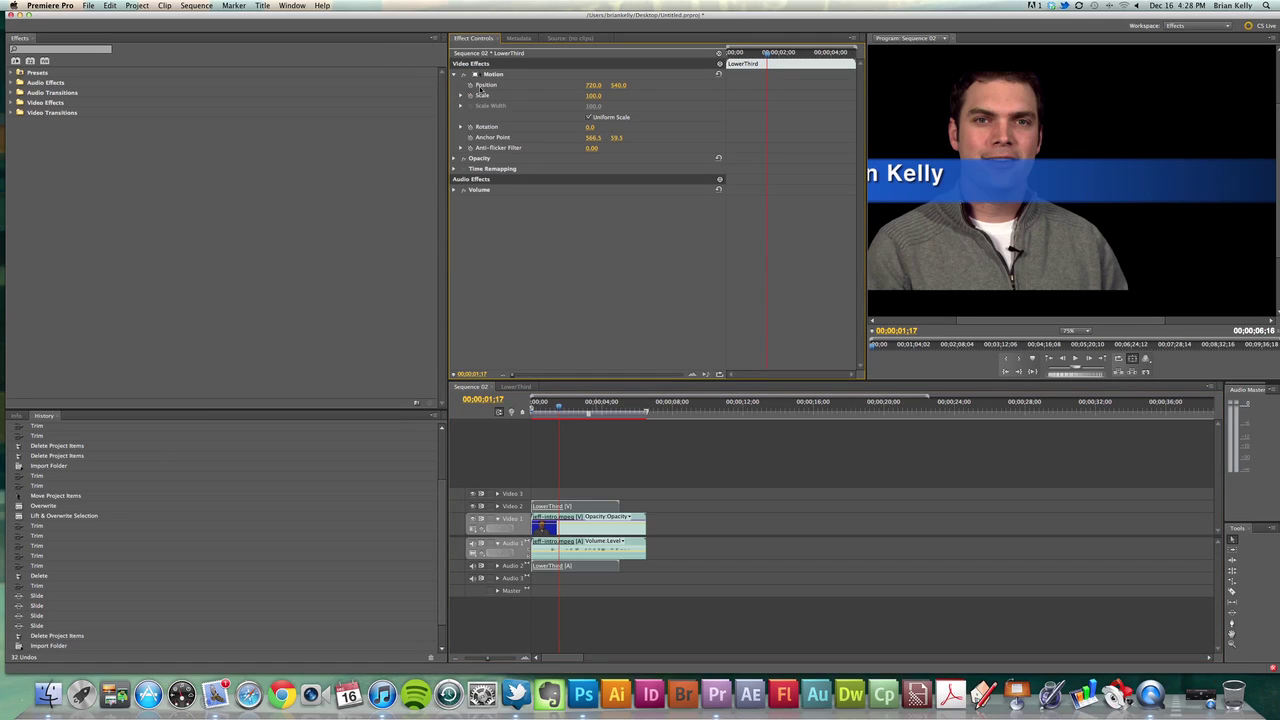
left_click_drag(618, 86, 622, 86)
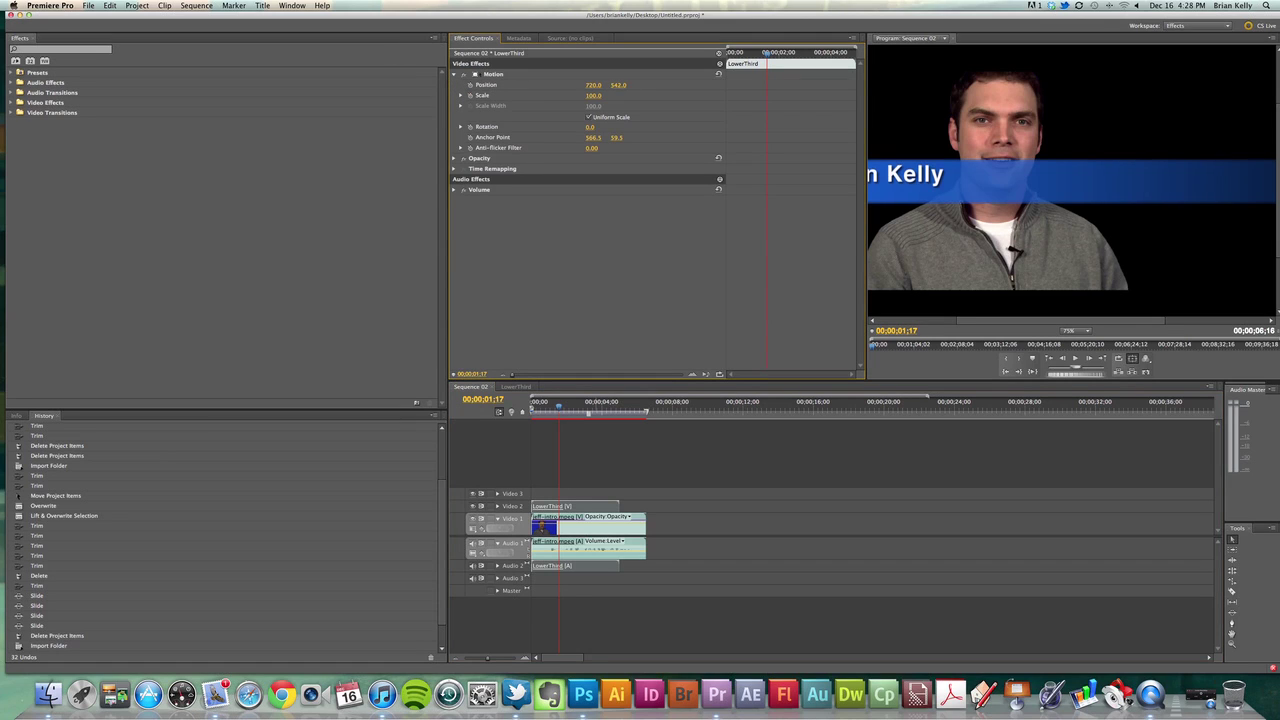
- Nudge the talking-head video slightly and drag the lower-third bar to the frame bottom
left_click(973, 192)
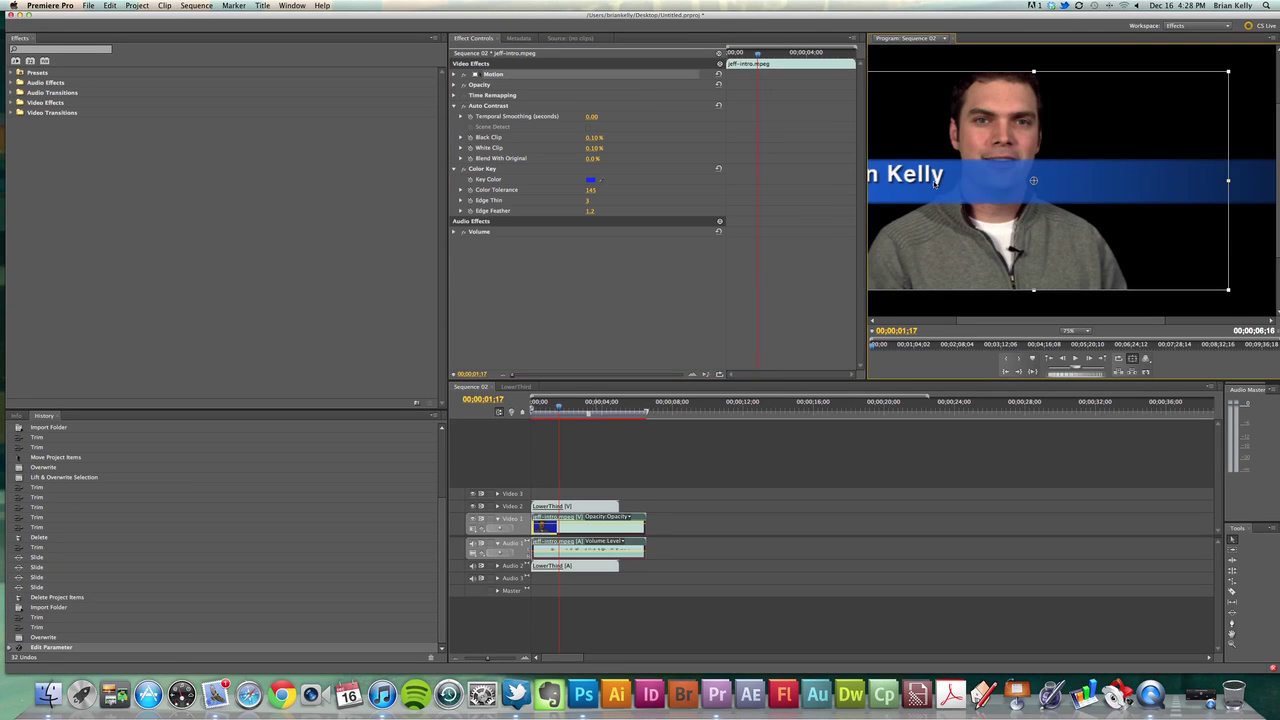
left_click_drag(936, 206, 937, 204)
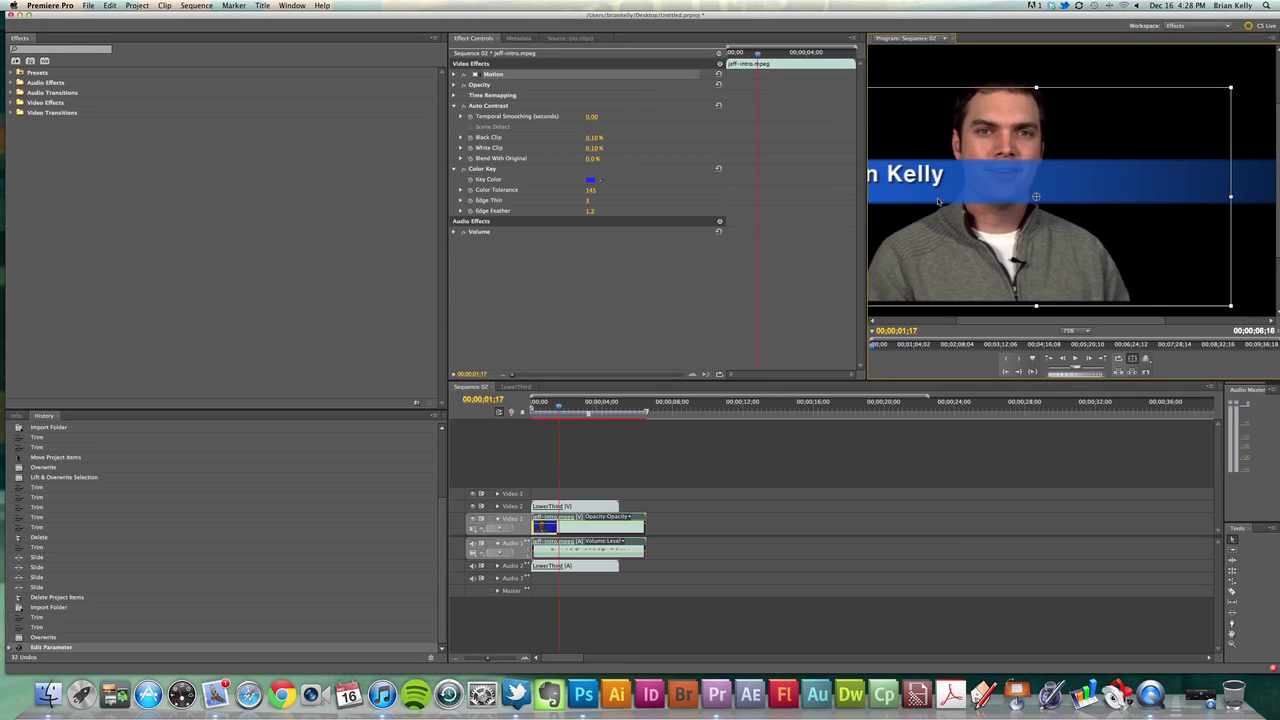
left_click_drag(937, 204, 946, 203)
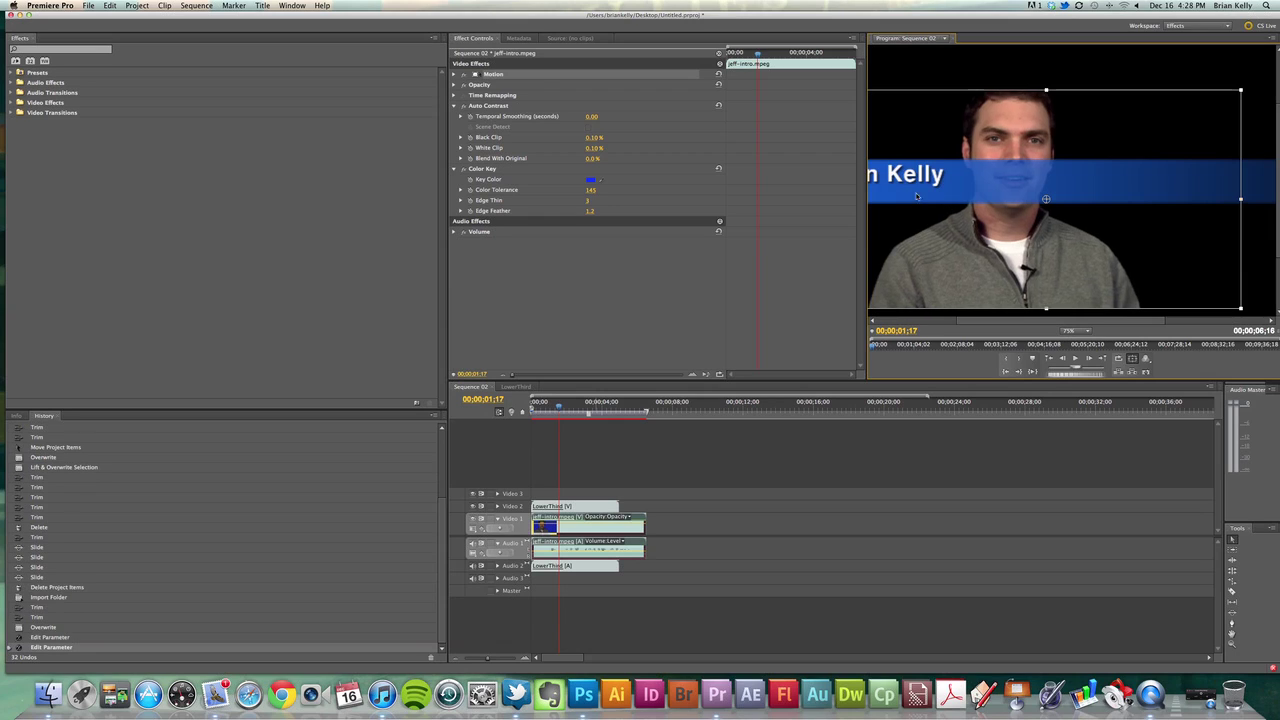
left_click(555, 506)
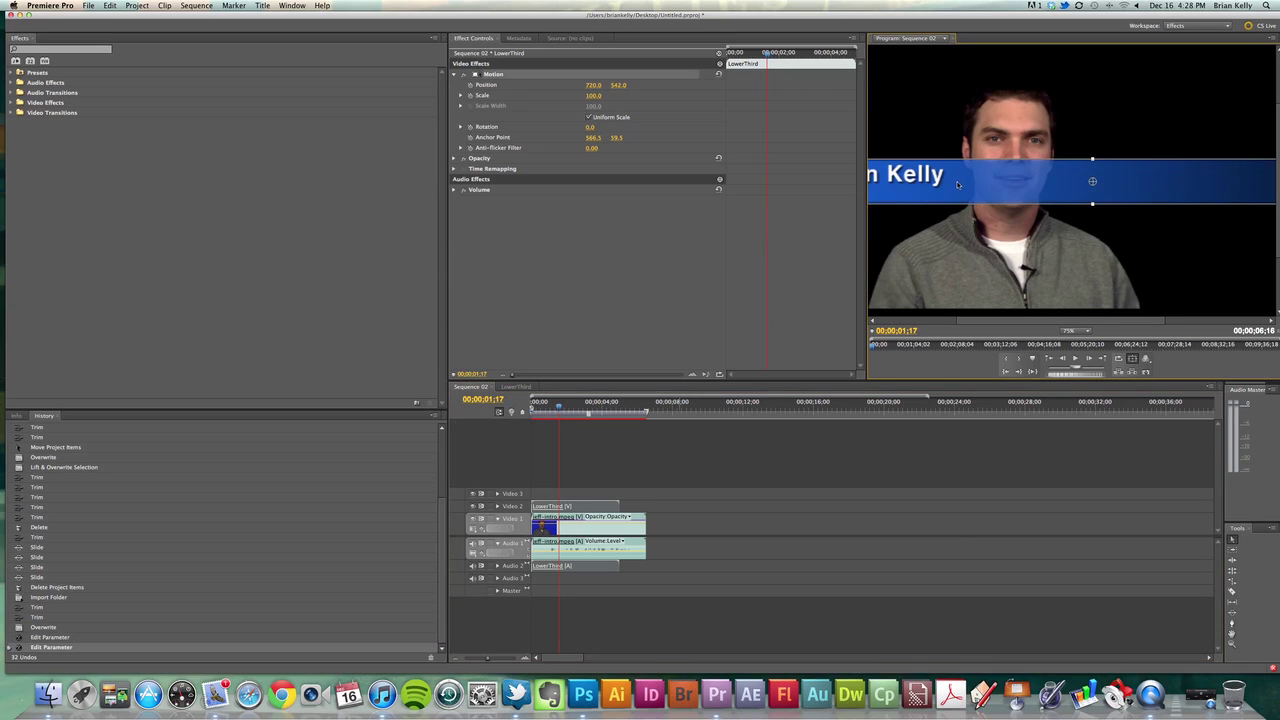
left_click_drag(958, 184, 994, 310)
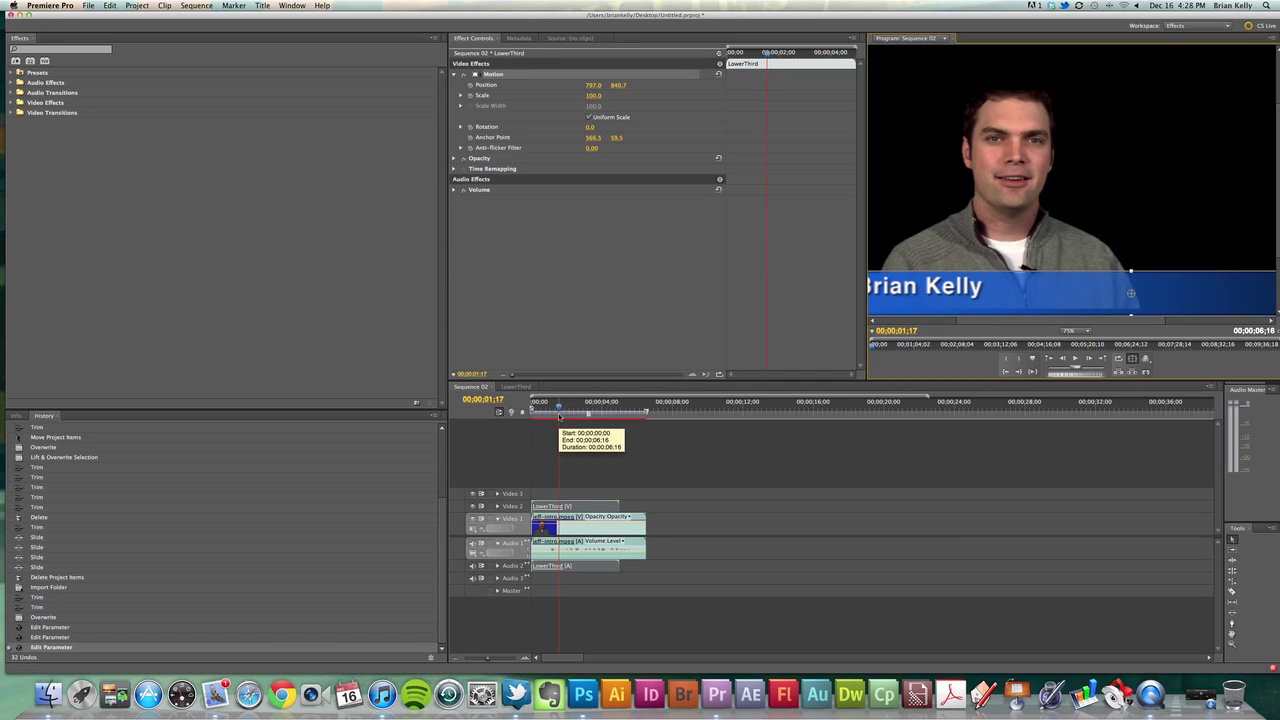
mouse_move(560, 411)
left_mouse_down()
mouse_move(598, 411)
mouse_move(530, 419)
left_mouse_up()
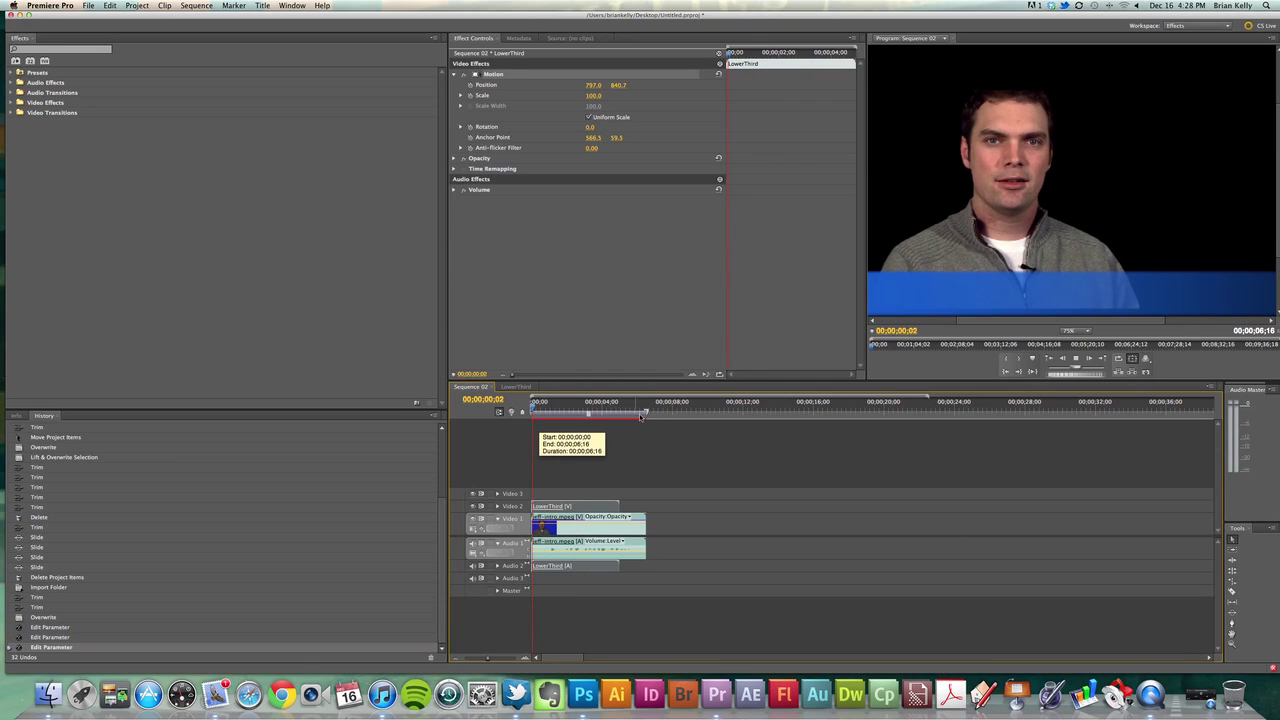
key("space")
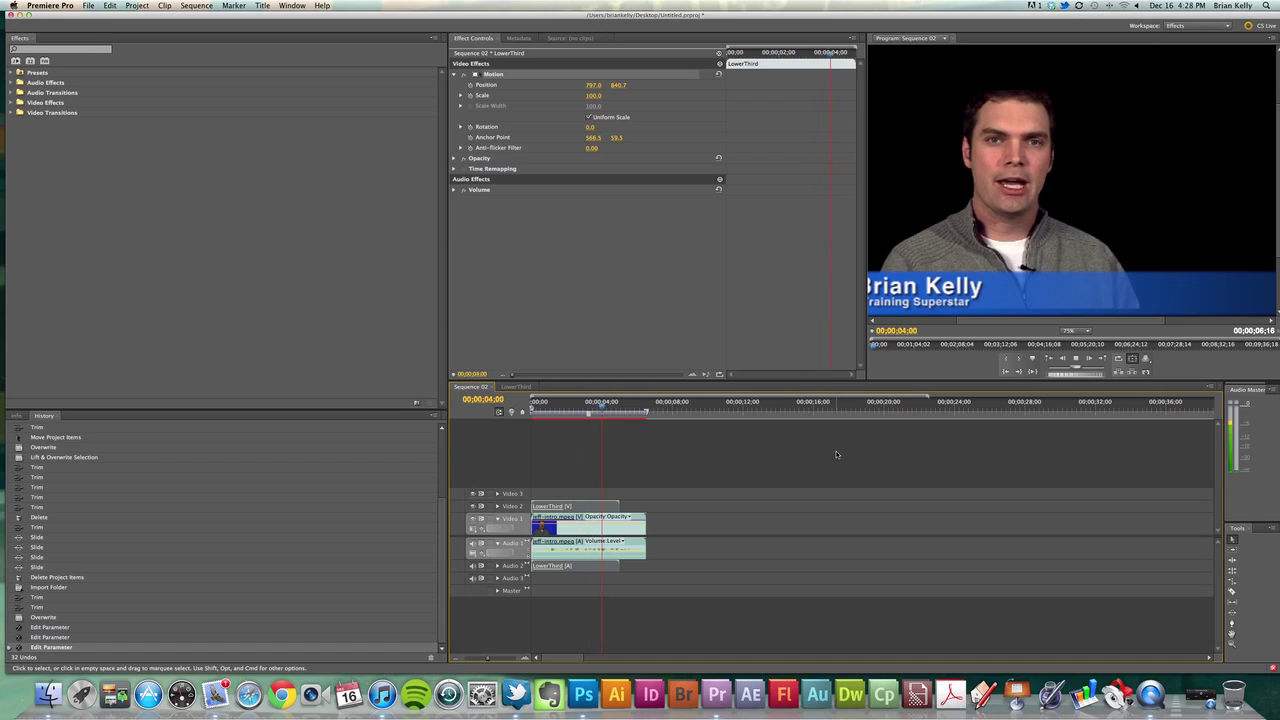
key("space")
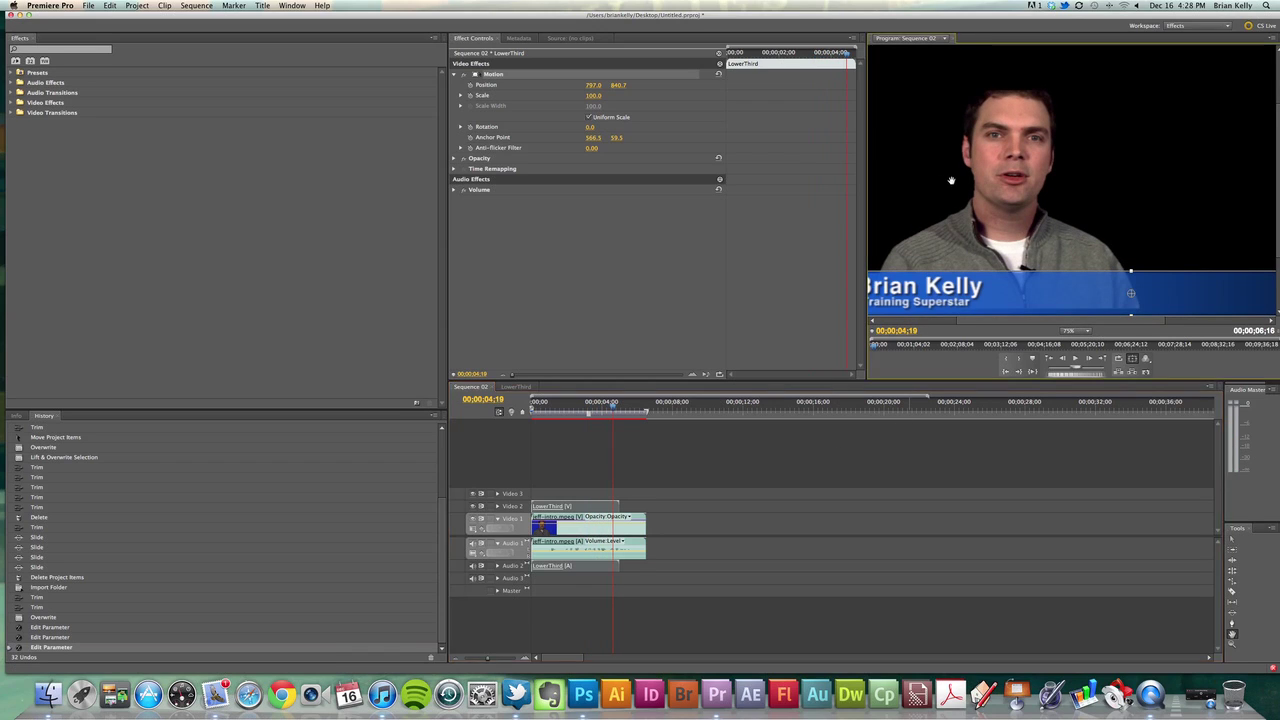
left_click_drag(946, 180, 1000, 175)
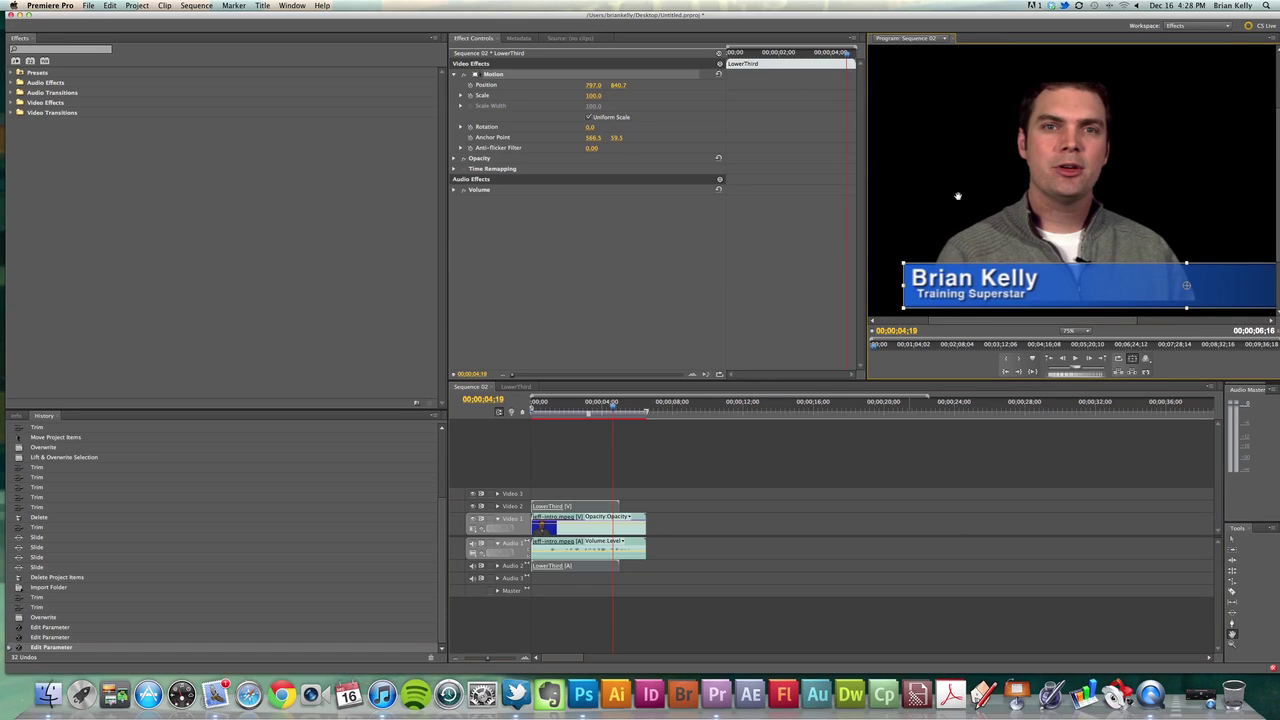
mouse_move(940, 197)
left_mouse_down()
mouse_move(933, 205)
mouse_move(968, 195)
left_mouse_up()
mouse_move(617, 411)
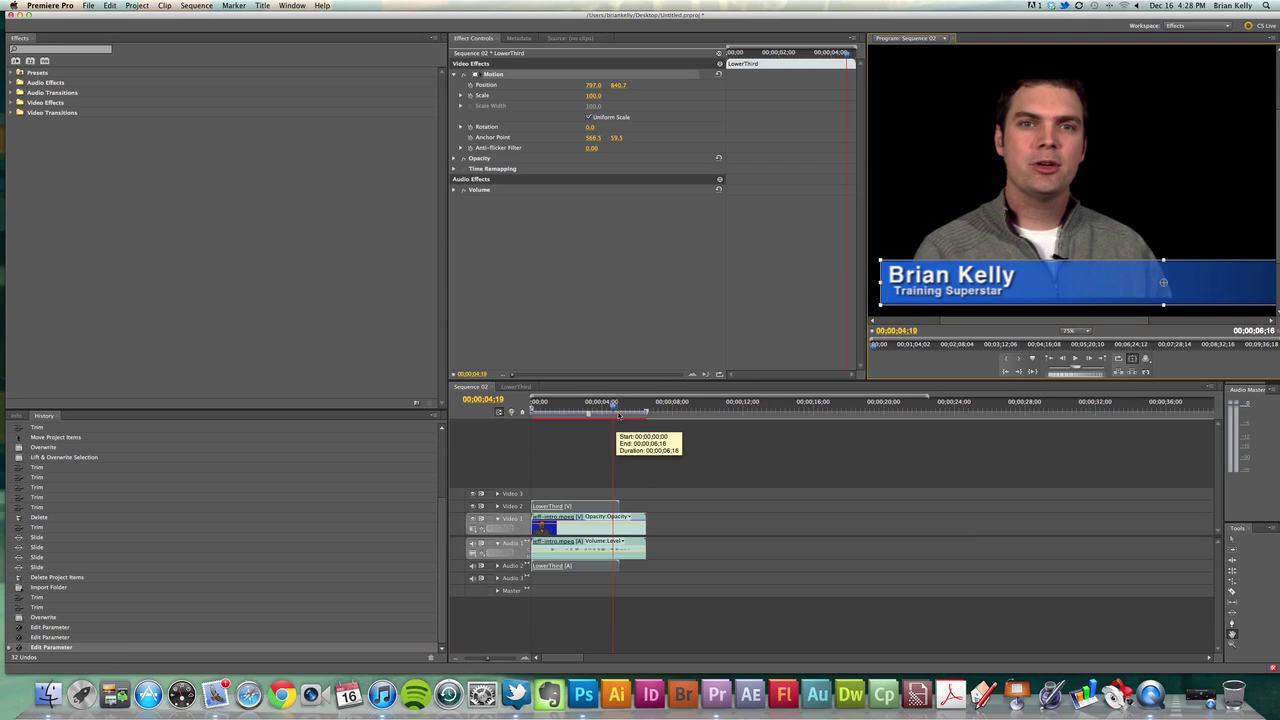
left_click(534, 403)
key("space")
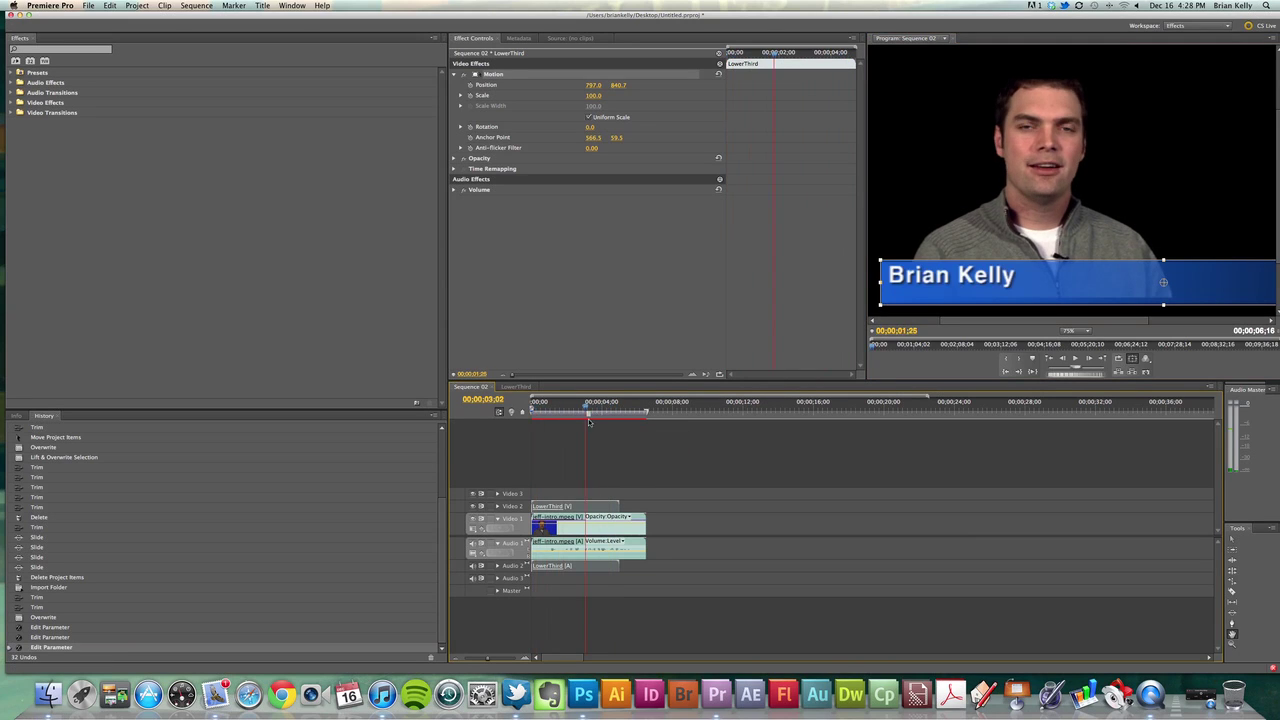
left_click_drag(589, 421, 584, 420)
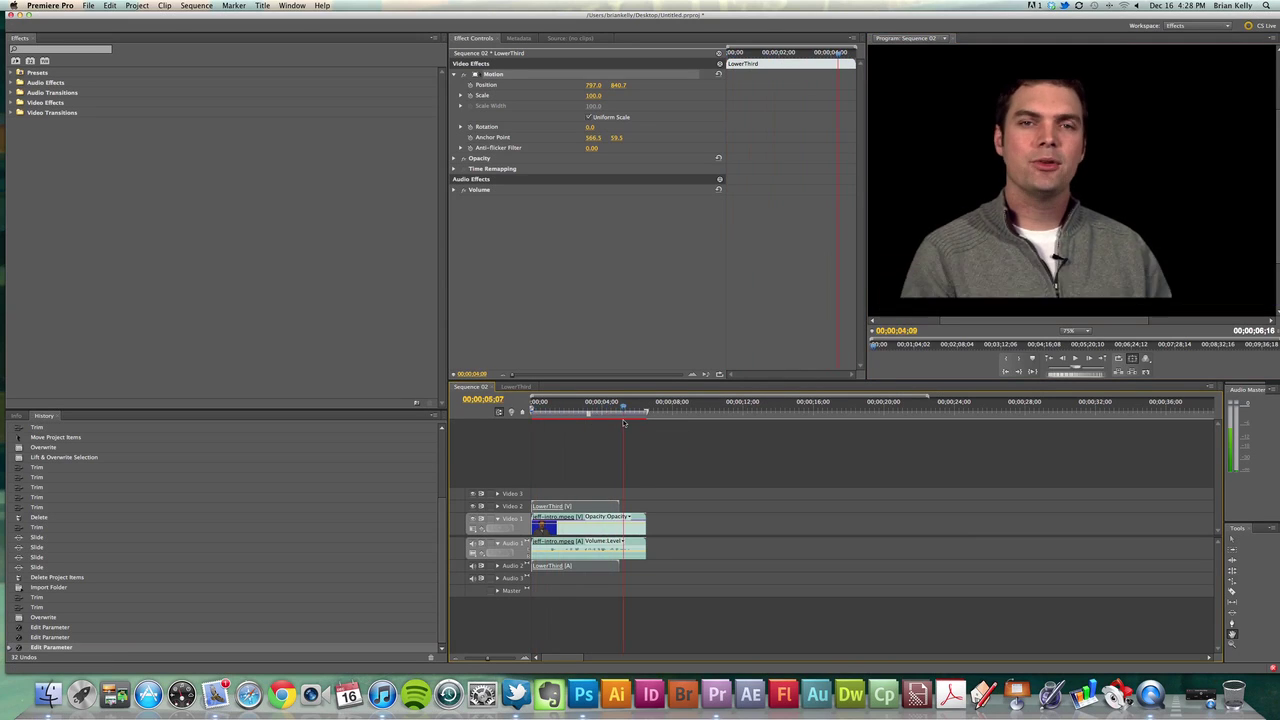
double_click(600, 506)
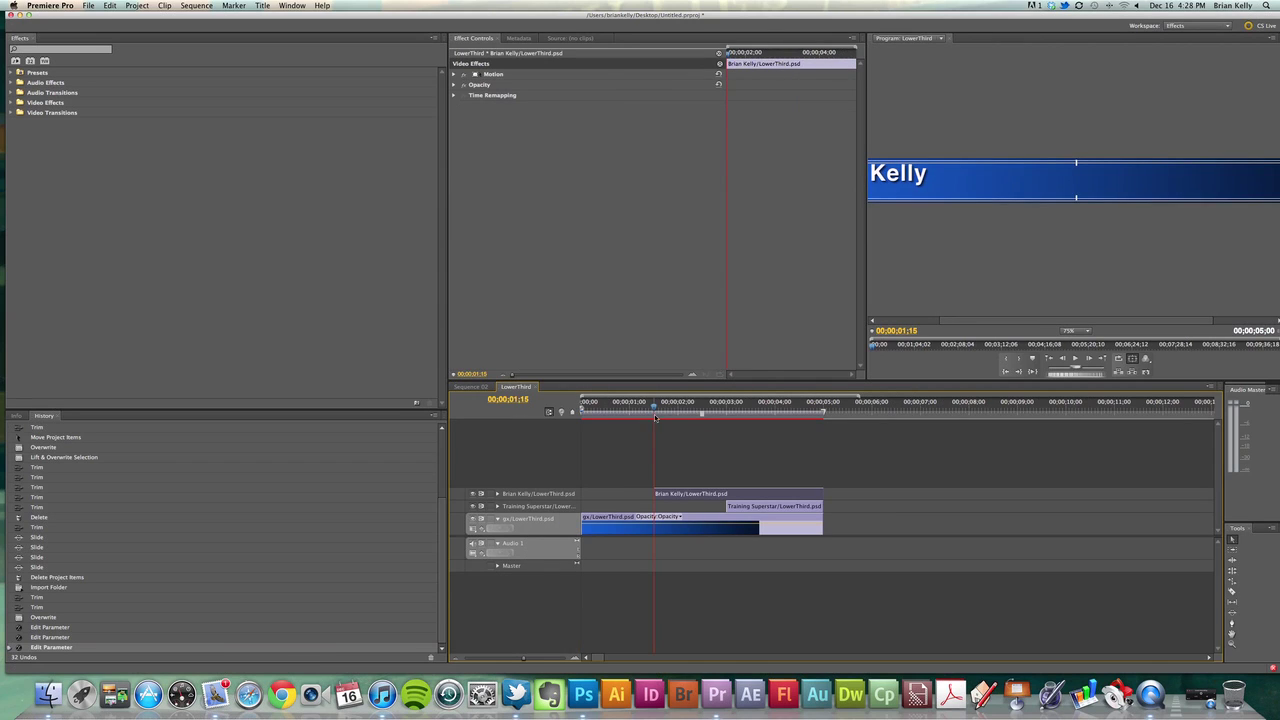
left_click(668, 408)
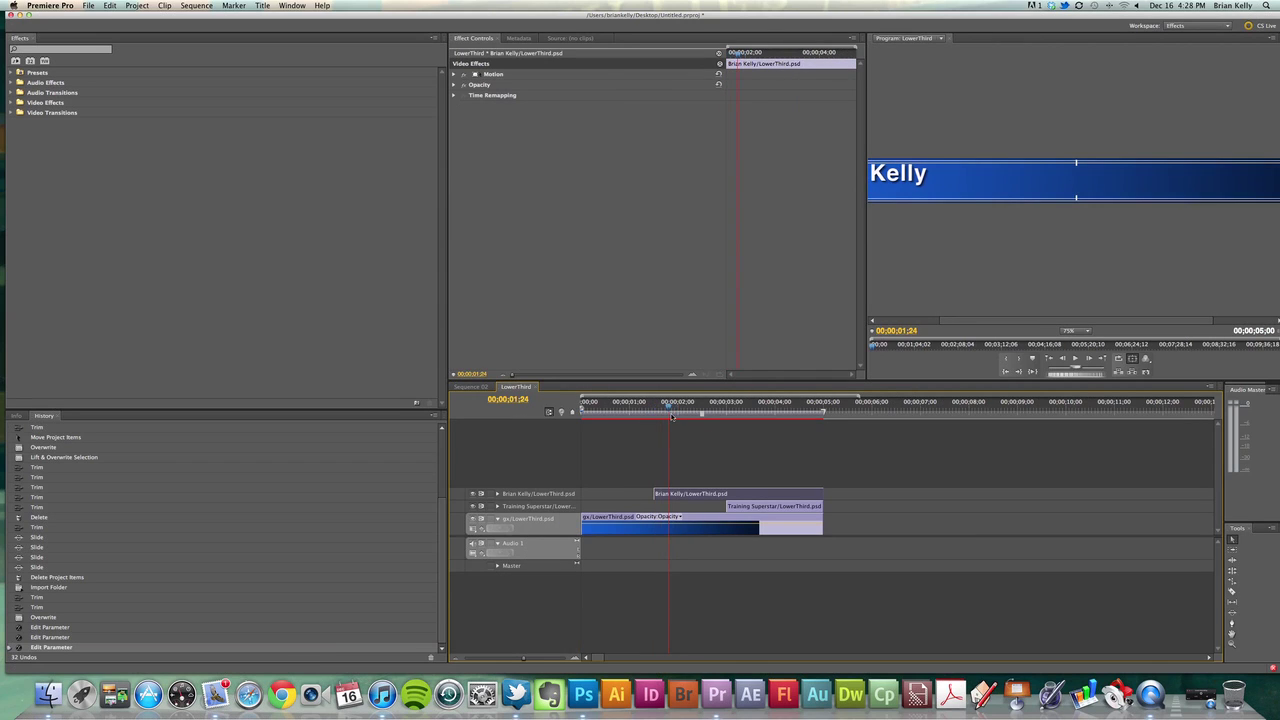
left_click(472, 387)
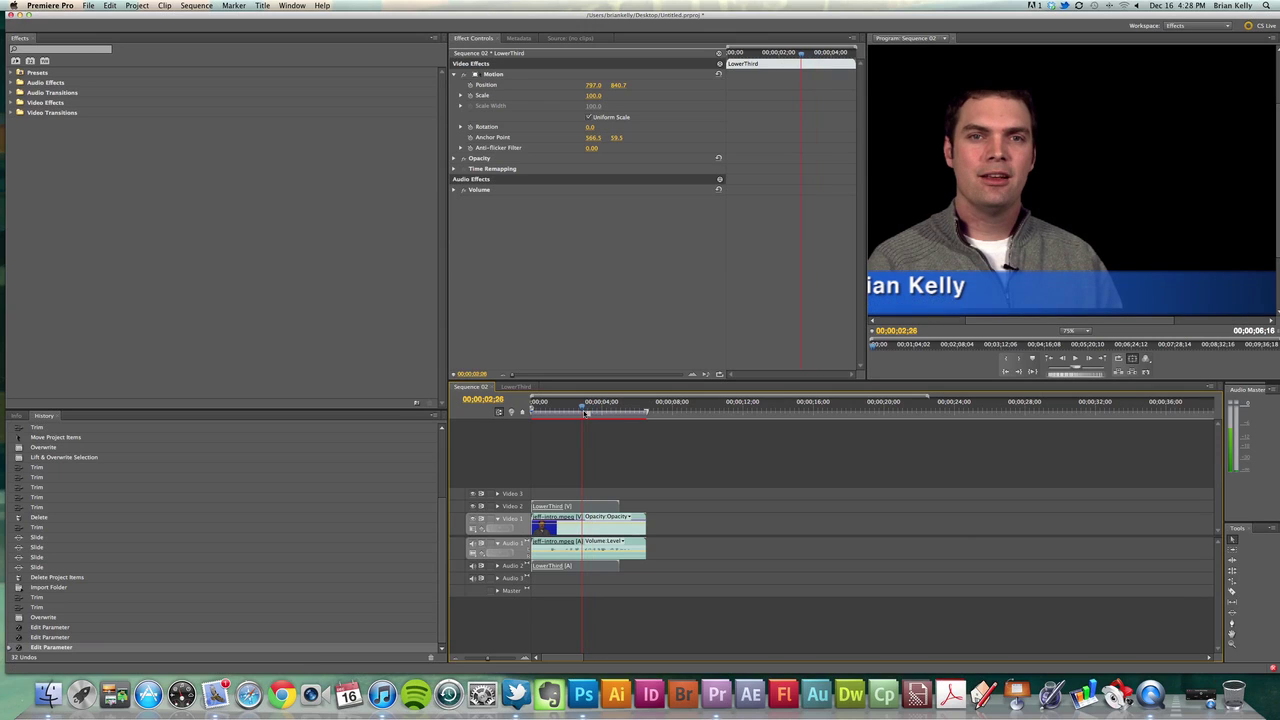